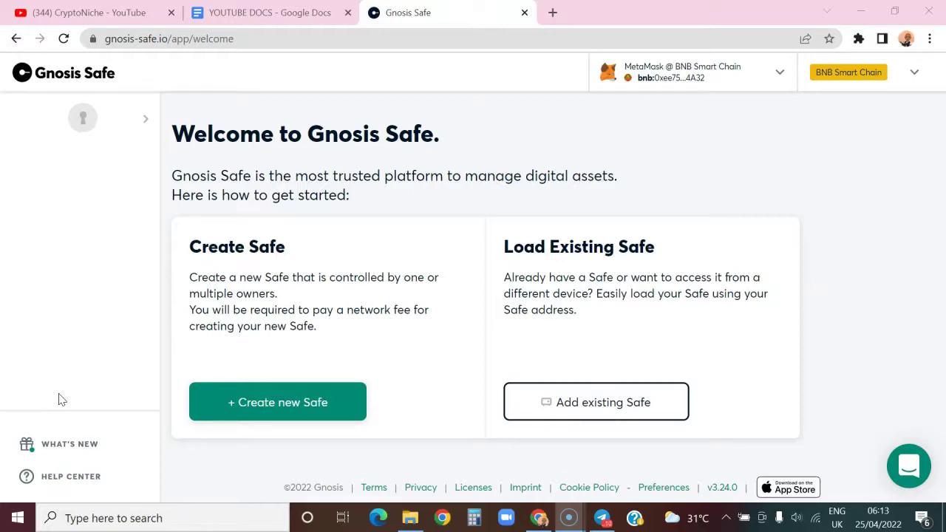
Open the CryptoNiche channel's Videos grid and scroll through its newest uploads.
left_click(50, 368)
left_click(130, 13)
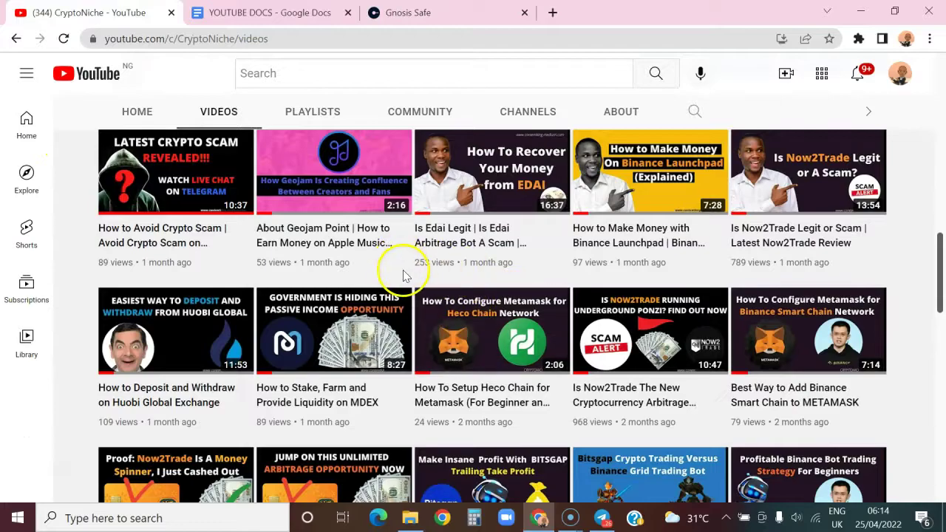
scroll(401, 275, "down", 4)
scroll(403, 286, "up", 5)
scroll(401, 285, "up", 10)
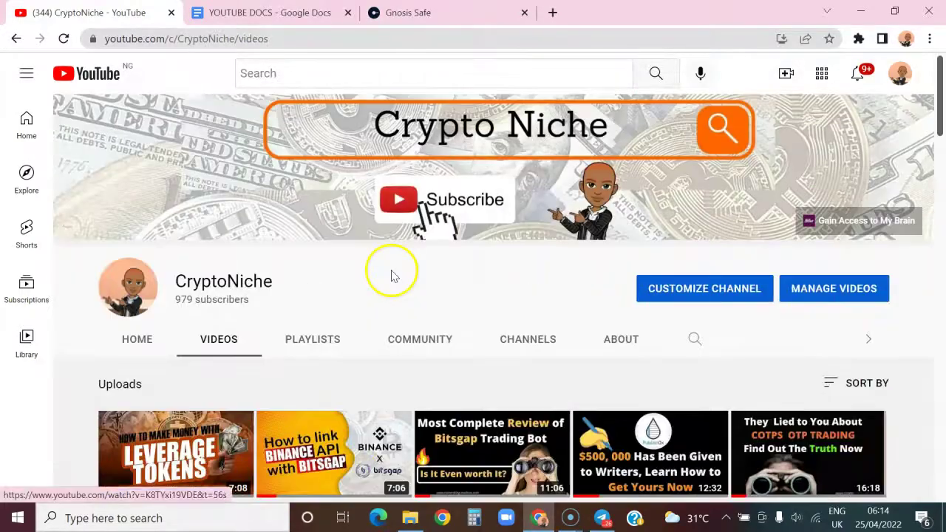
scroll(401, 278, "down", 9)
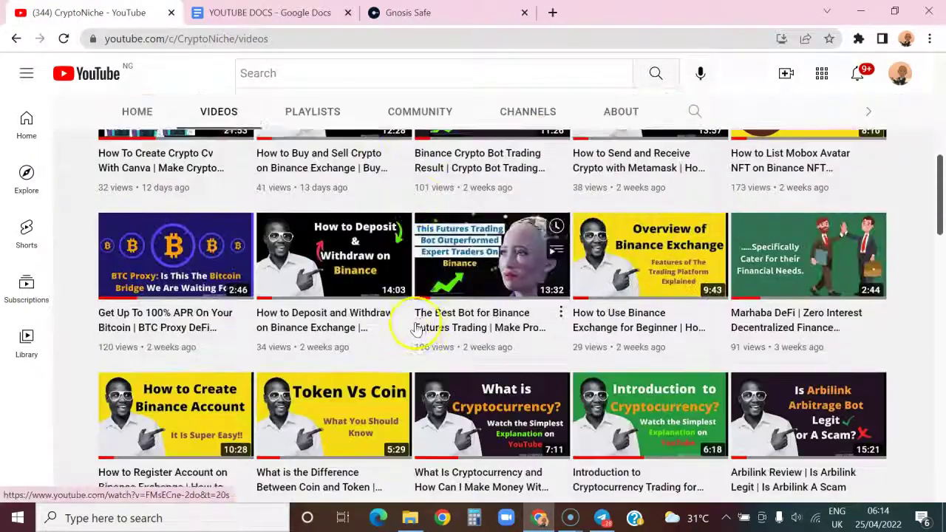
scroll(403, 296, "down", 1)
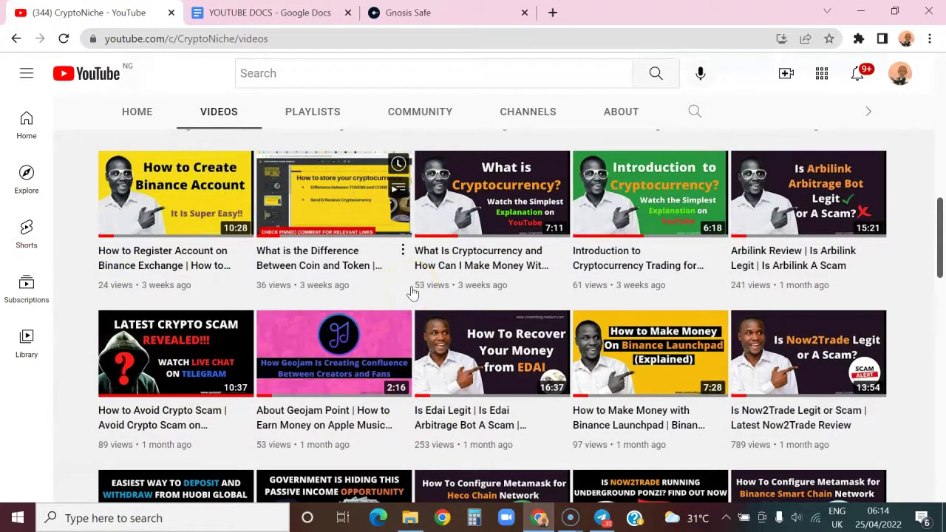
Browse further down and back up through the channel's older uploads.
left_click(378, 320)
scroll(411, 294, "down", 8)
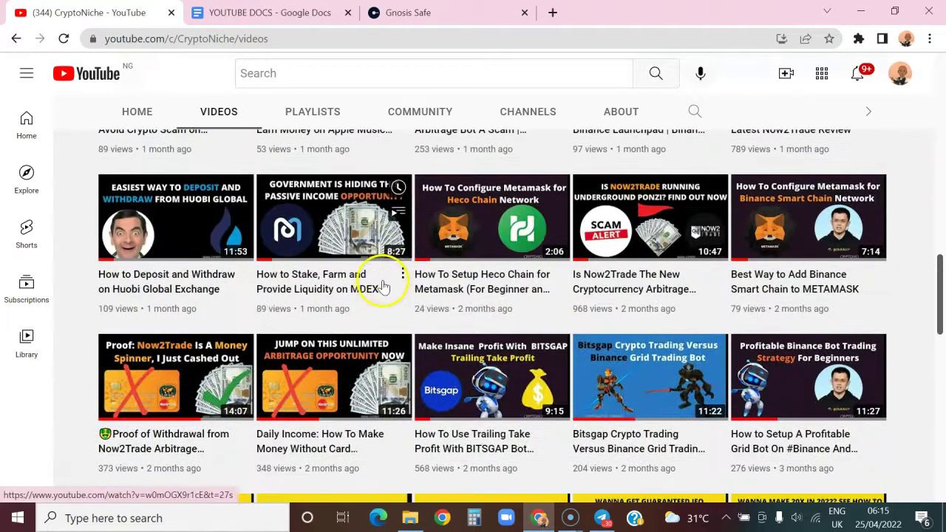
scroll(392, 315, "down", 2)
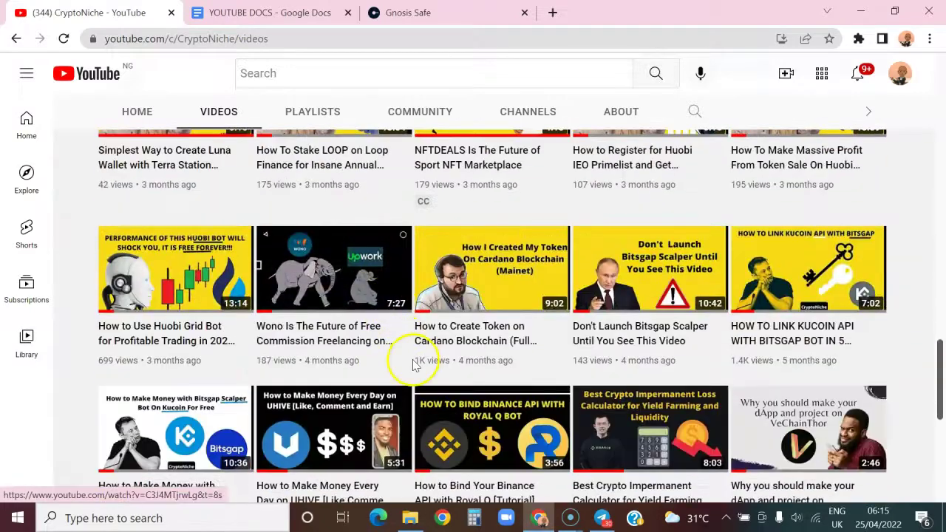
scroll(399, 307, "up", 2)
scroll(410, 329, "down", 1)
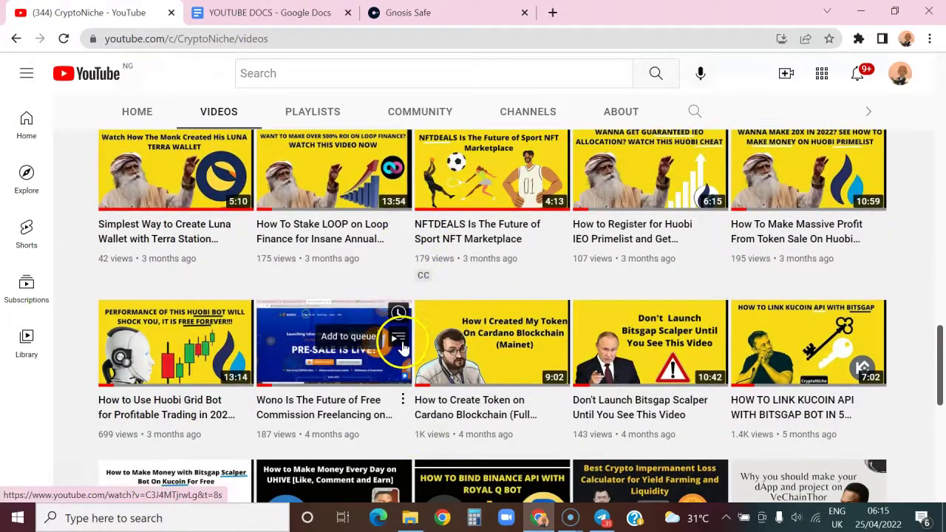
scroll(425, 344, "down", 3)
scroll(428, 348, "down", 3)
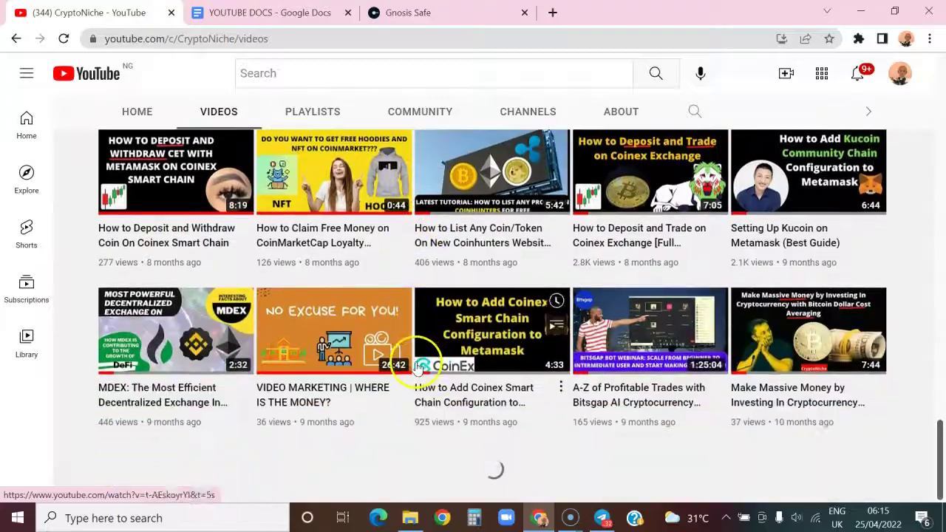
scroll(412, 314, "up", 4)
scroll(406, 318, "up", 15)
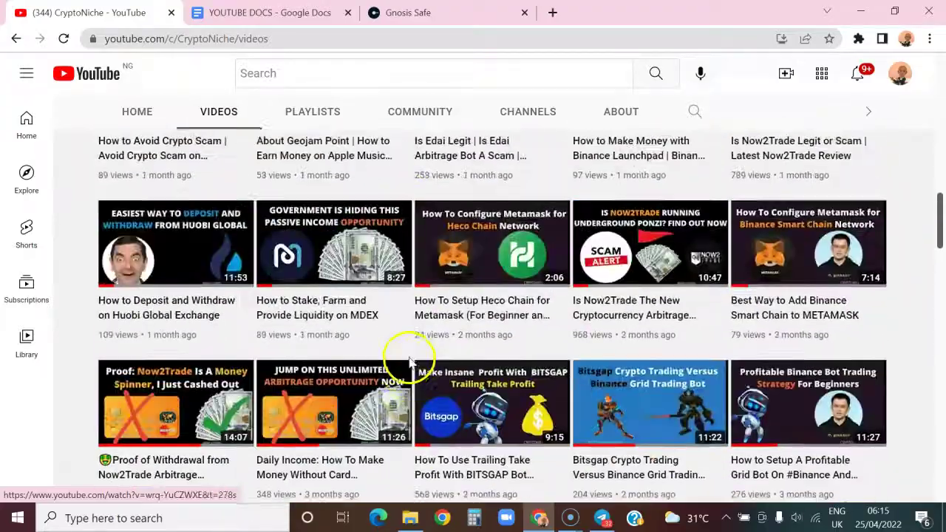
scroll(410, 347, "up", 2)
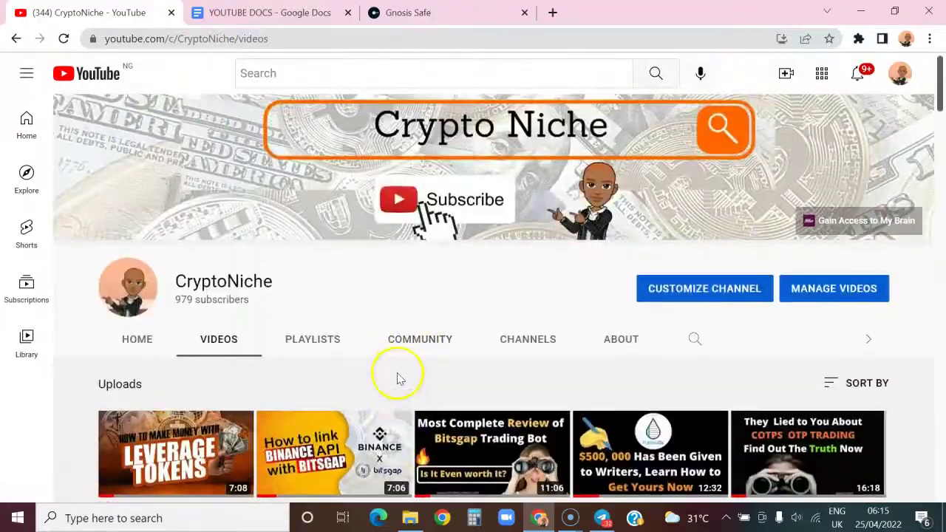
scroll(401, 377, "down", 5)
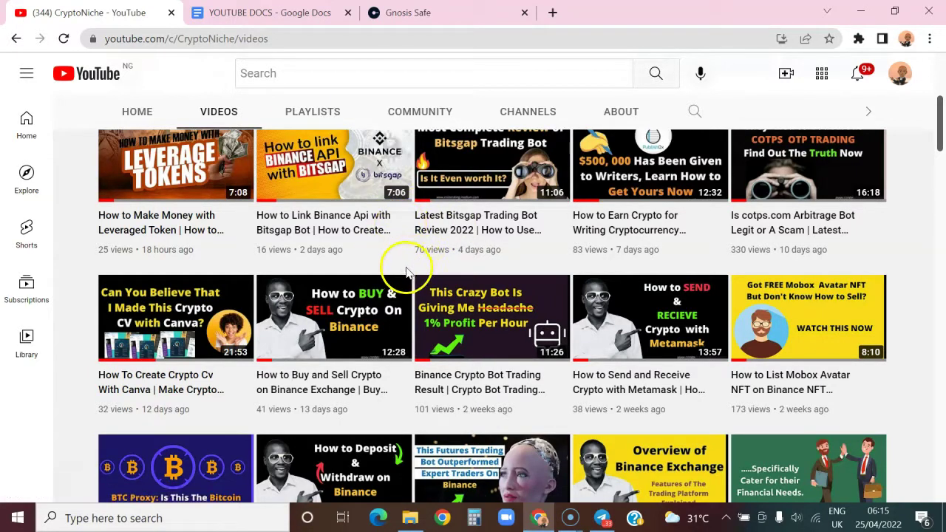
scroll(401, 264, "down", 2)
scroll(399, 274, "up", 4)
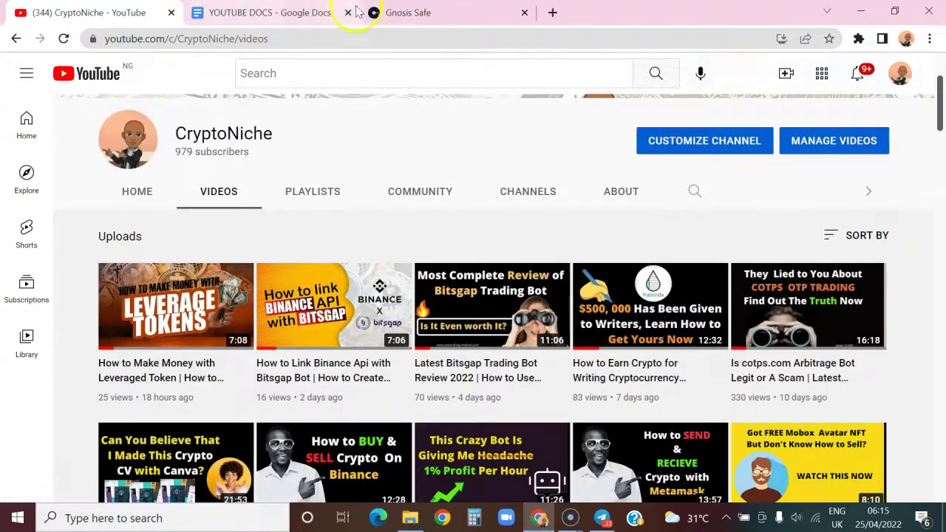
Switch MetaMask to the Gnosis Tutorial account holding 0.0105 BNB.
left_click(399, 12)
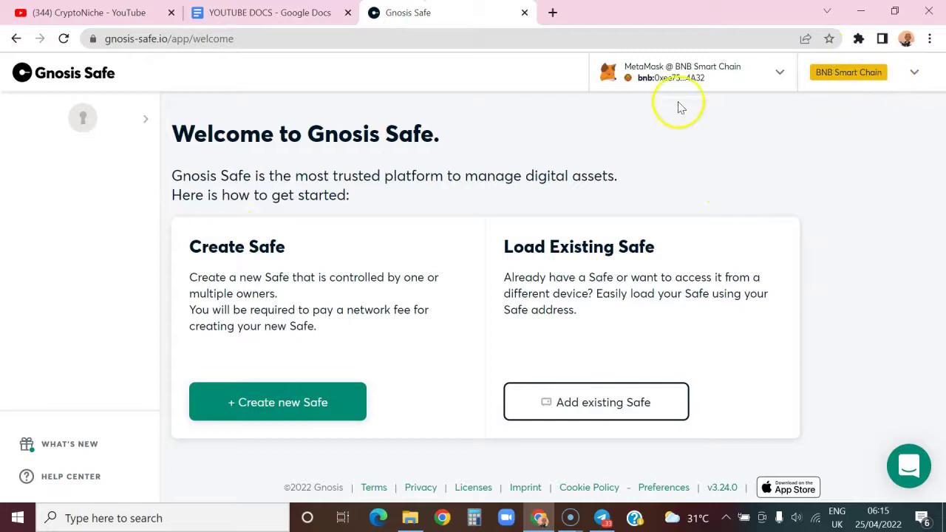
left_click(860, 40)
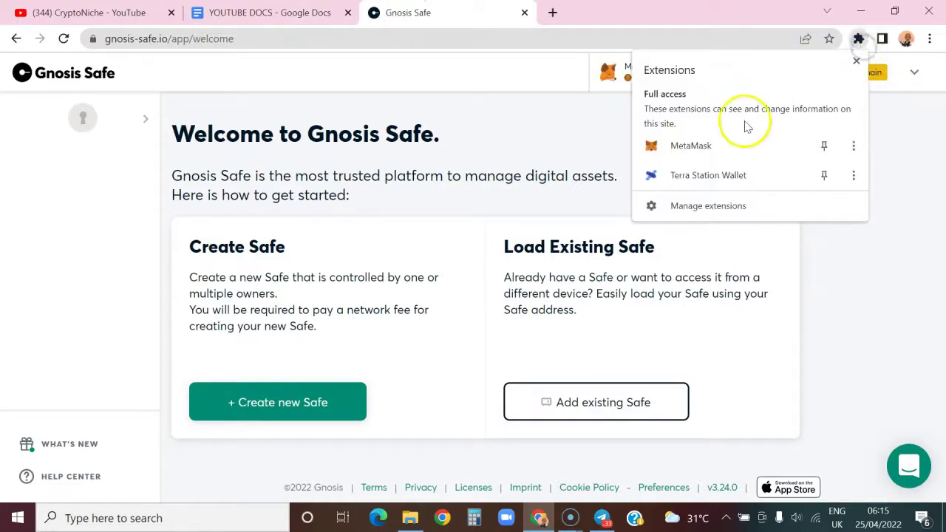
left_click(729, 143)
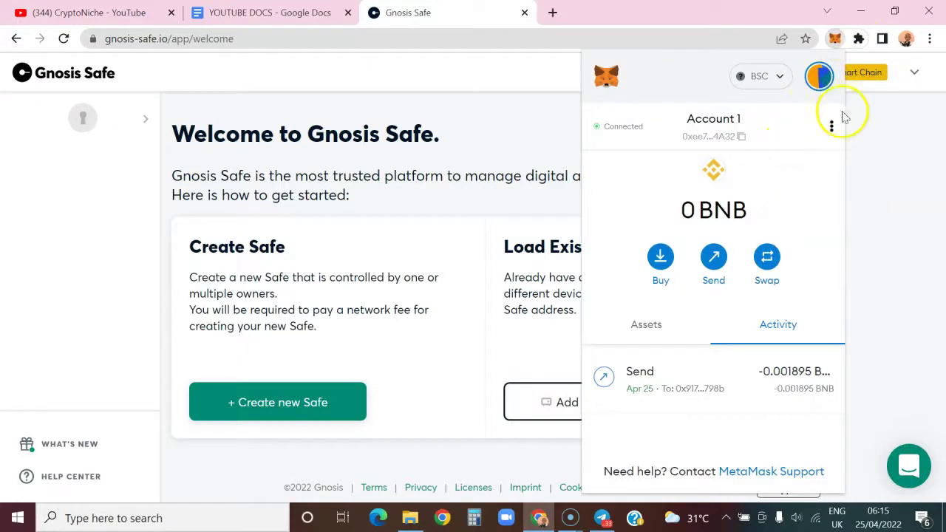
left_click(818, 81)
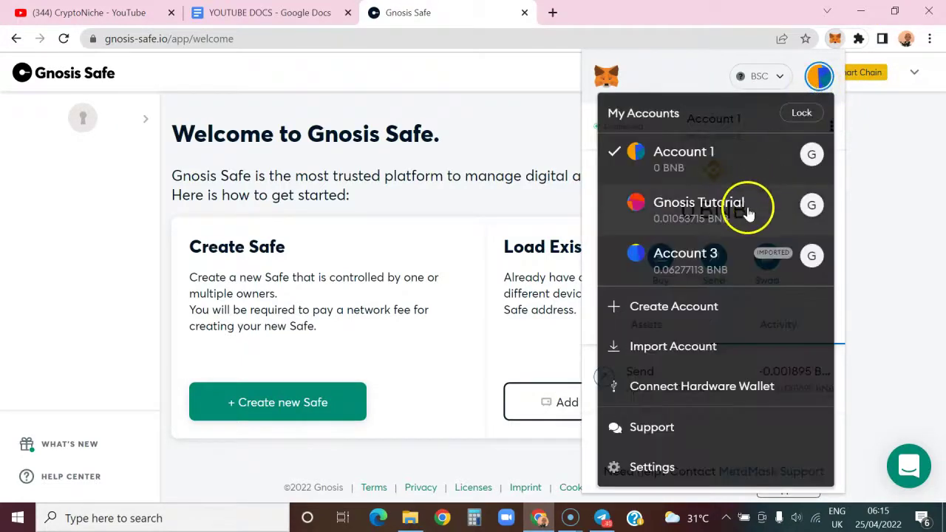
left_click(712, 213)
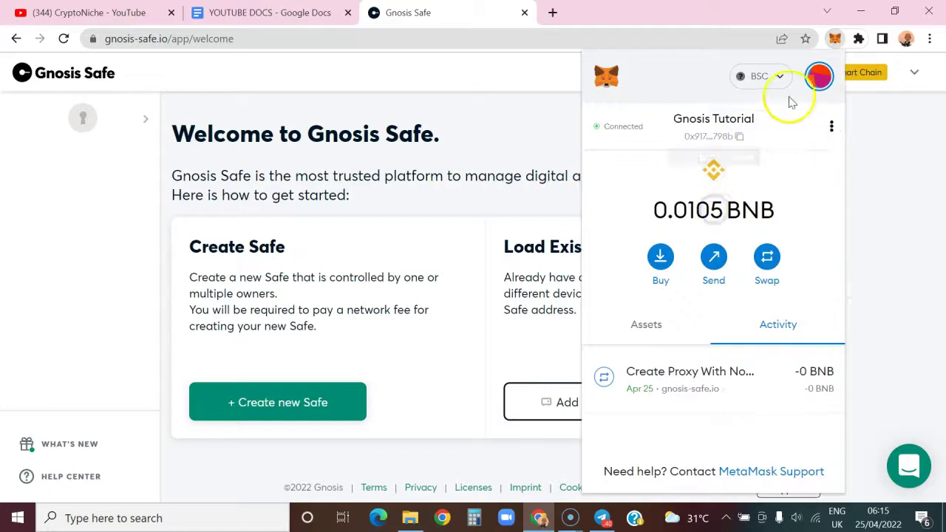
Expand MetaMask into a full browser tab, then return to the Gnosis Safe page.
left_click(832, 130)
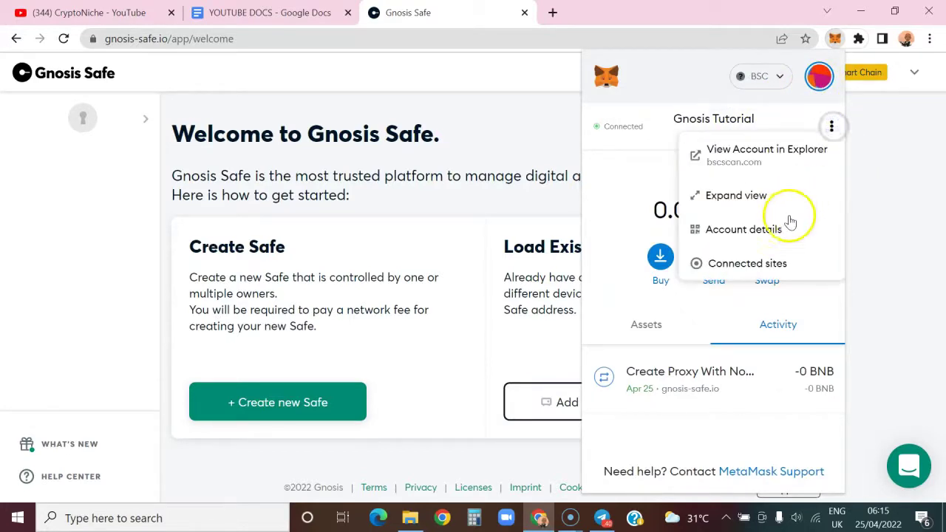
left_click(743, 194)
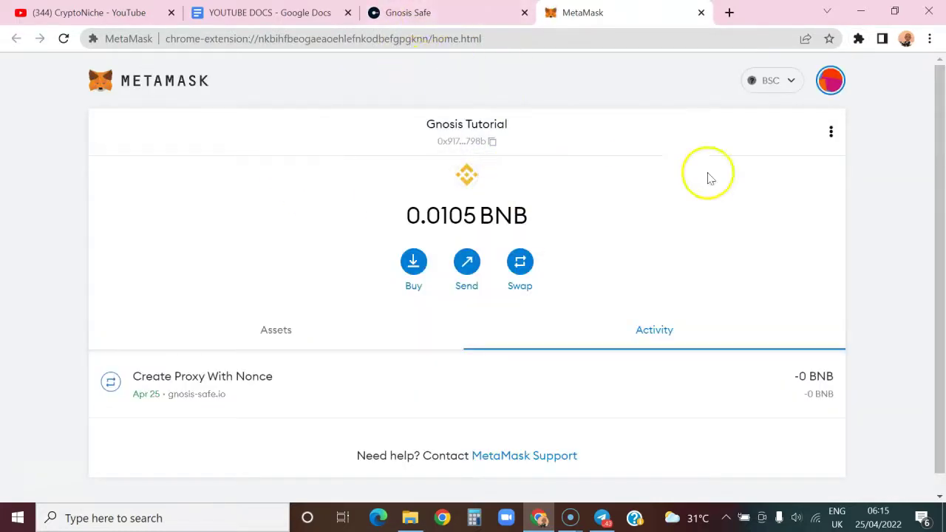
left_click(459, 13)
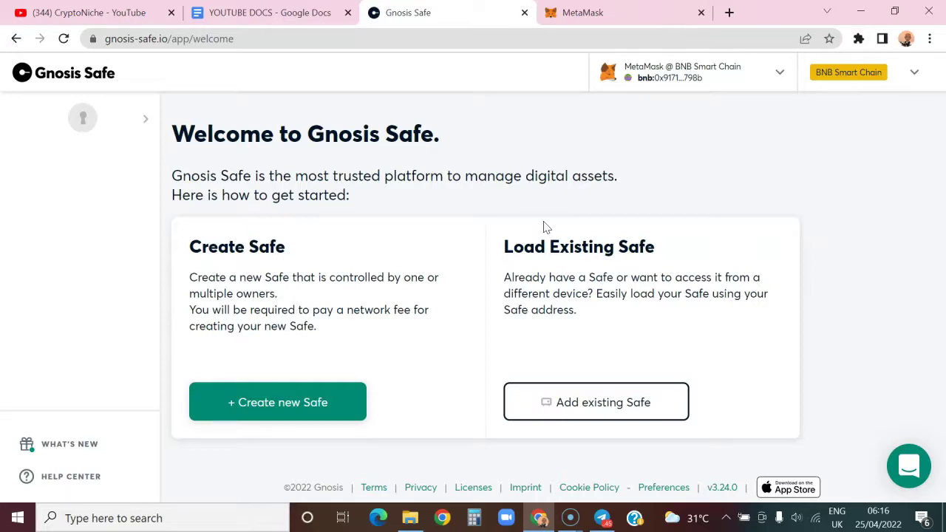
left_click(914, 72)
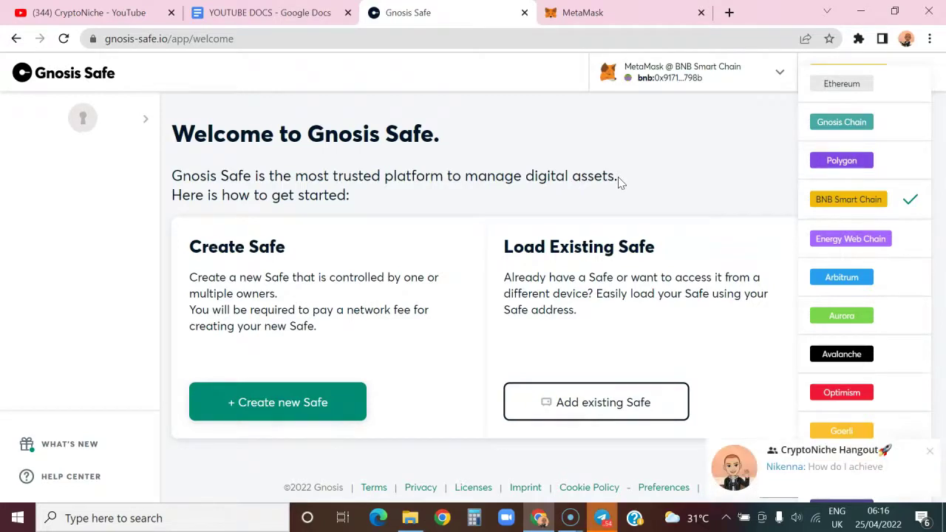
left_click(929, 450)
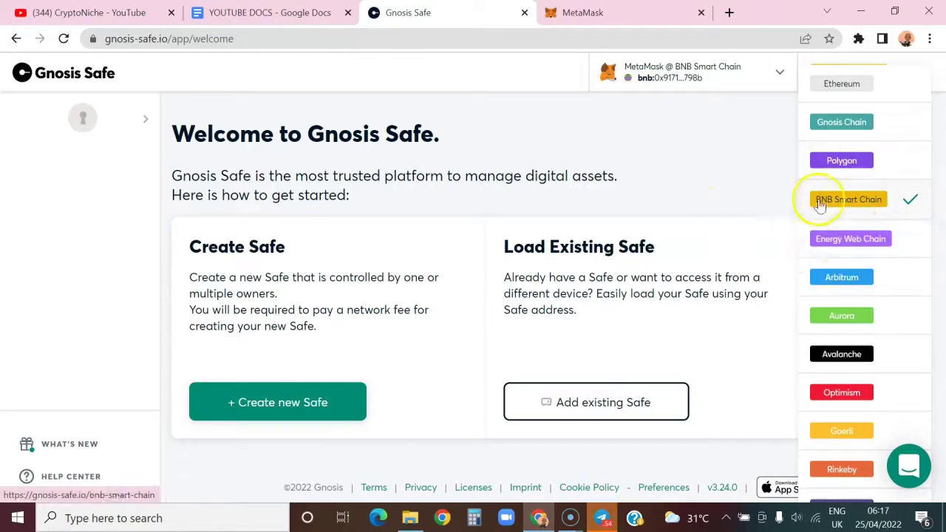
left_click(852, 94)
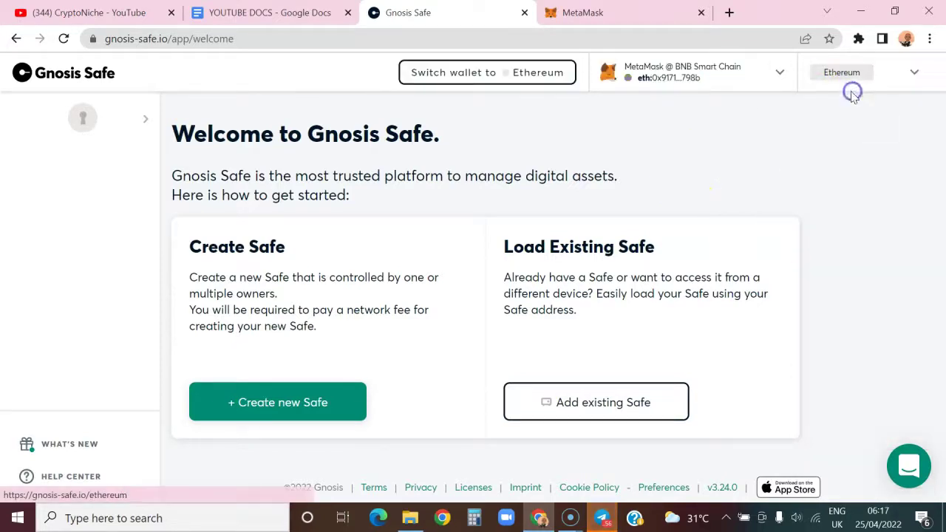
left_click(904, 70)
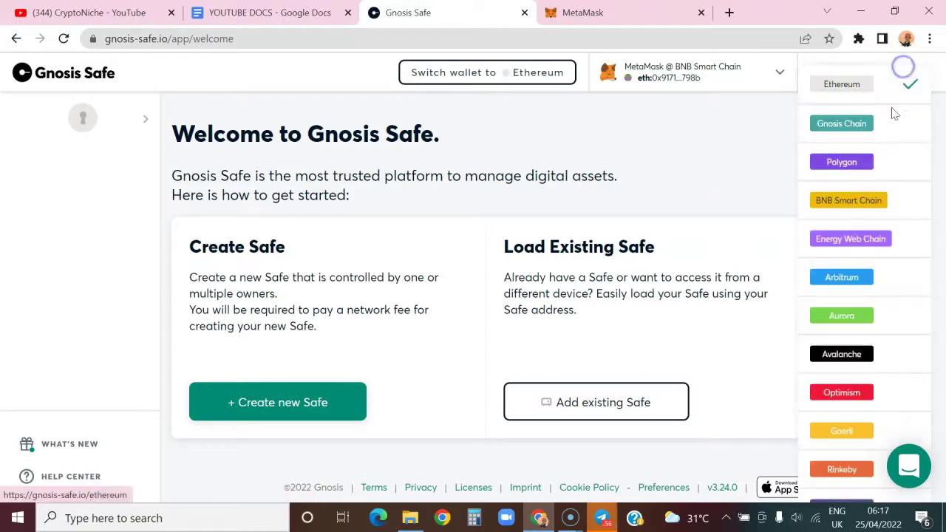
left_click(881, 203)
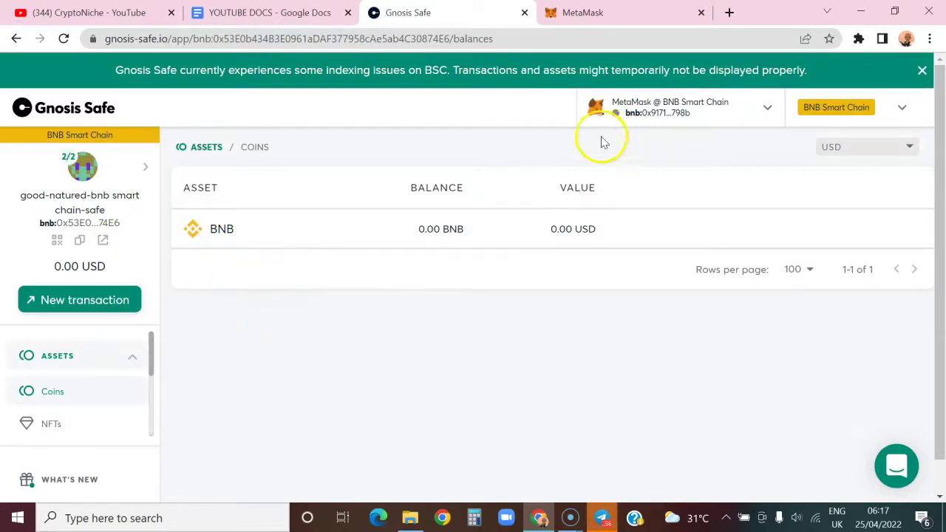
mouse_move(314, 229)
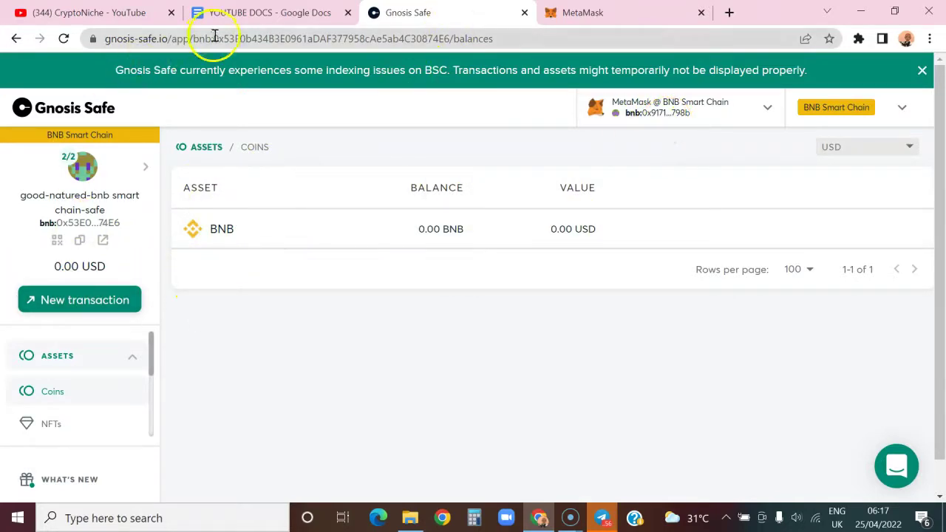
left_click(87, 104)
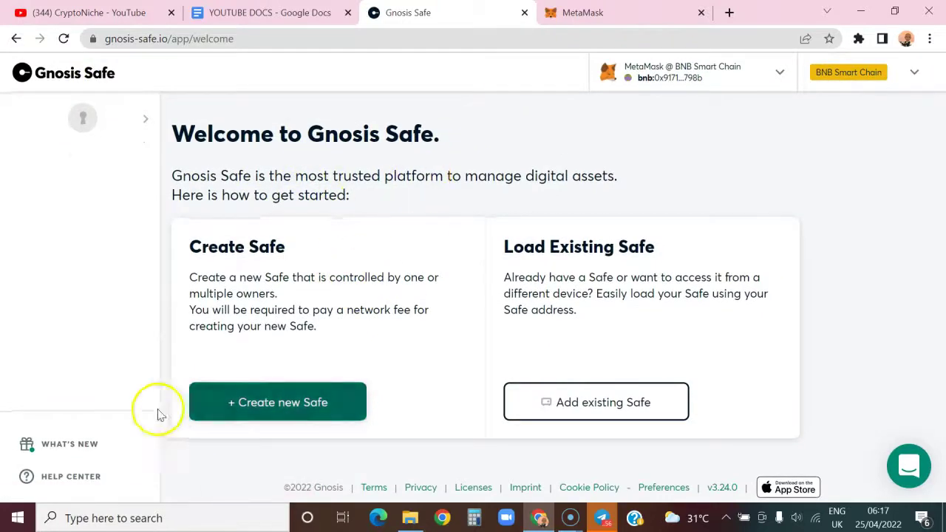
Start creating a new Safe and accept BNB Smart Chain as its network.
left_click(285, 402)
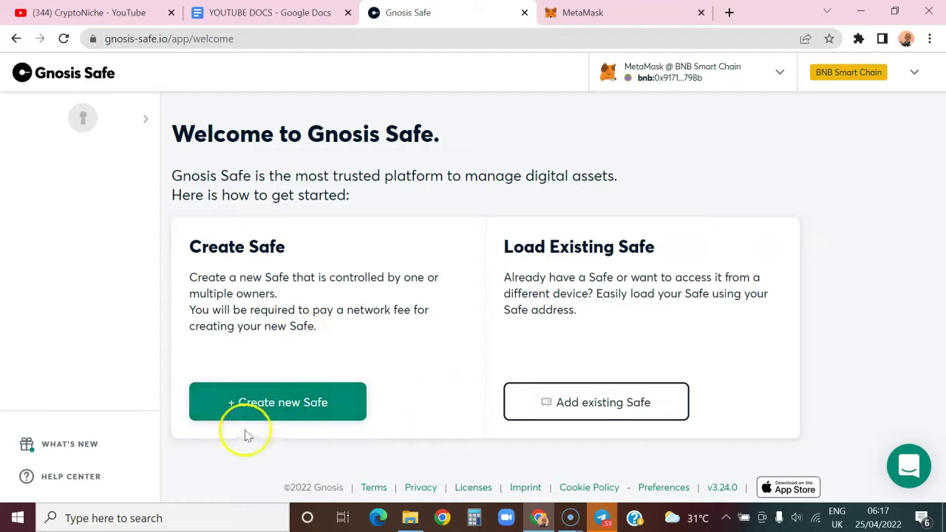
left_click(306, 402)
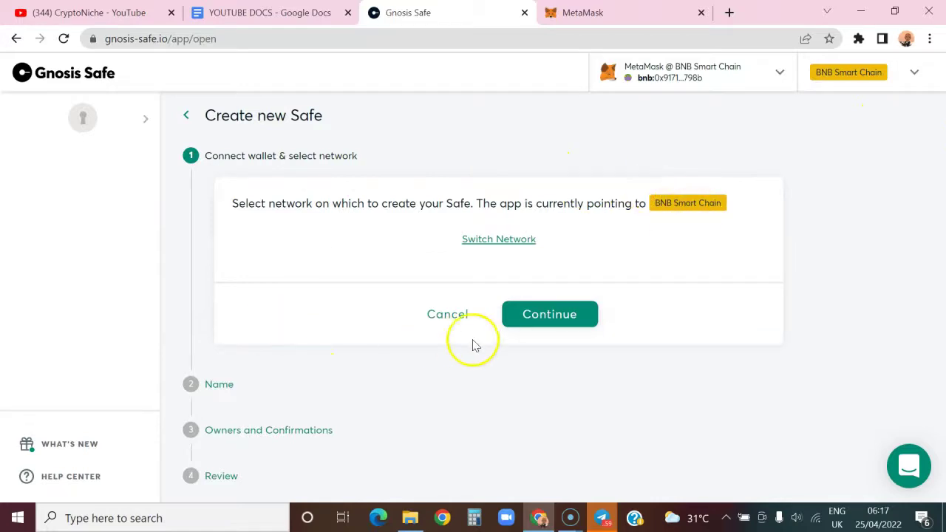
left_click(535, 318)
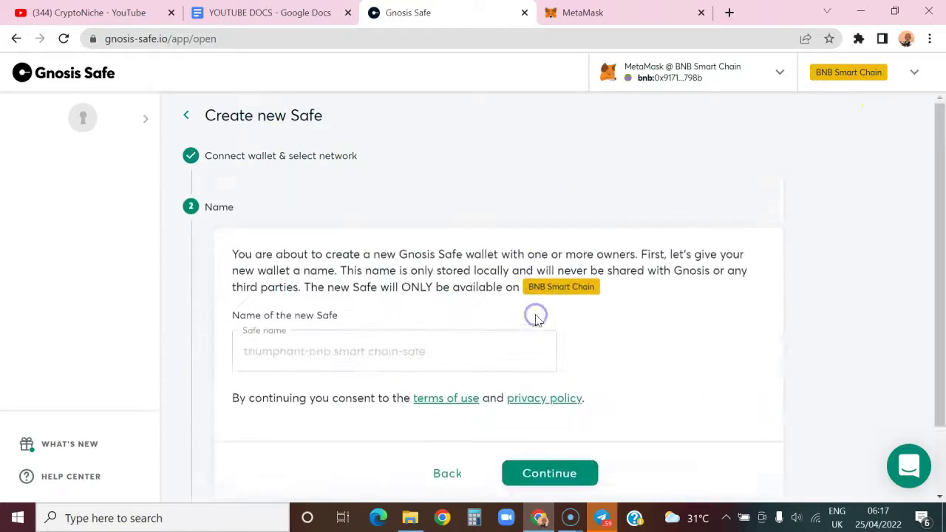
Enter 'CryptoNiche Family' as the Safe name.
left_click(330, 344)
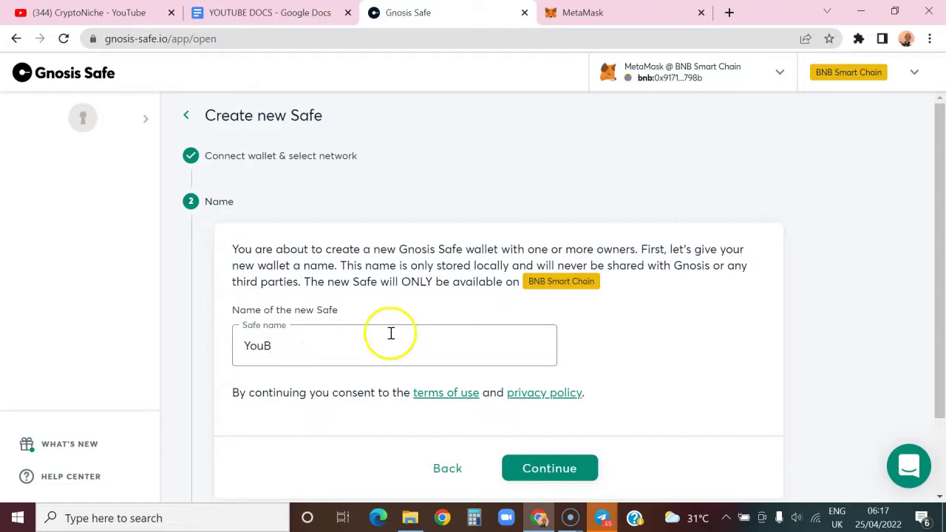
type("YCry")
key("BackSpace")
key("BackSpace")
key("BackSpace")
key("BackSpace")
type("CryptoNiche Family")
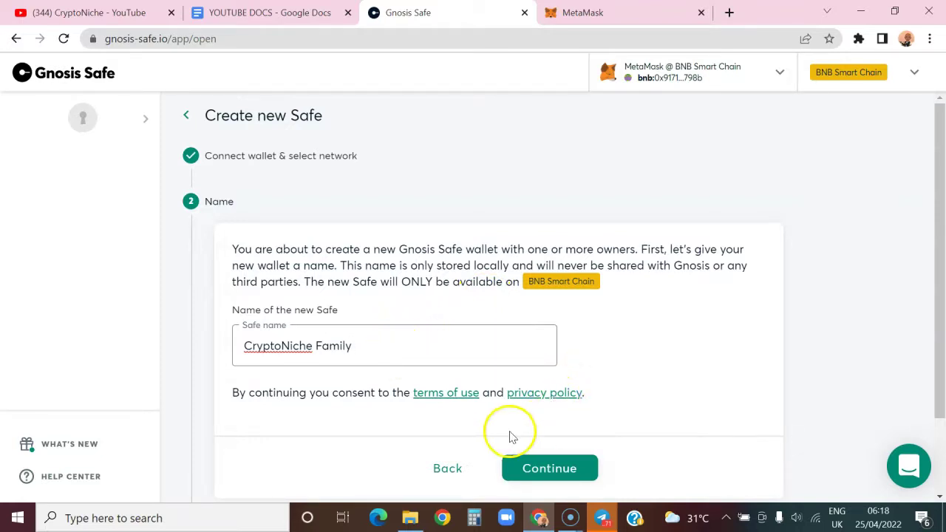
Continue to the owners step, review the first owner, and add a second owner row.
left_click(553, 468)
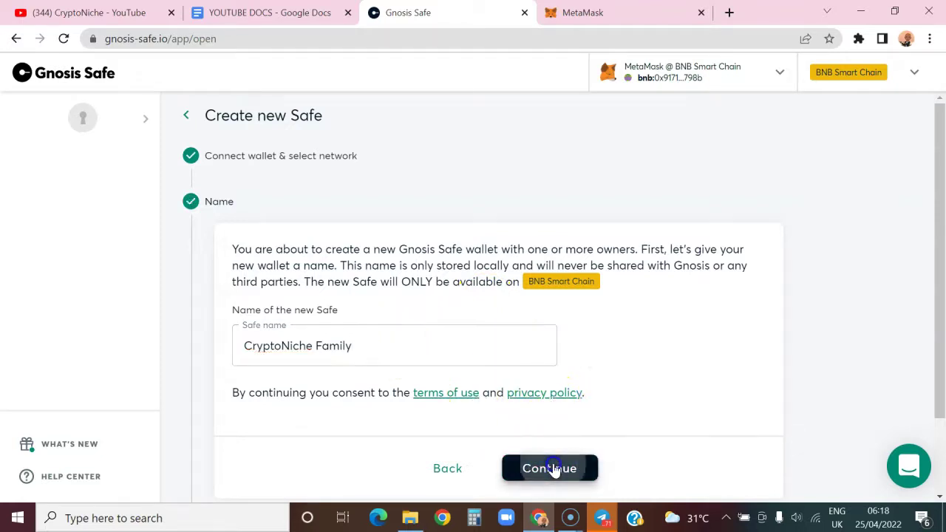
scroll(494, 382, "down", 3)
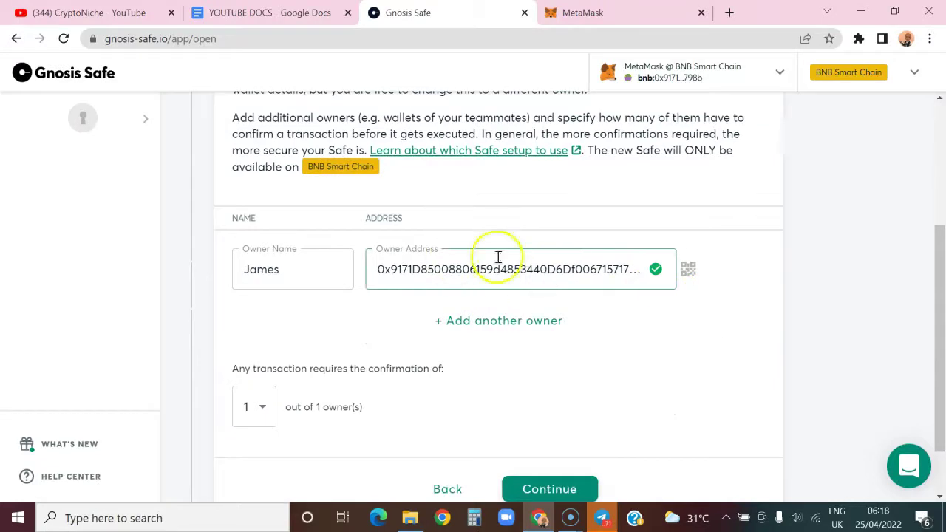
left_click(433, 269)
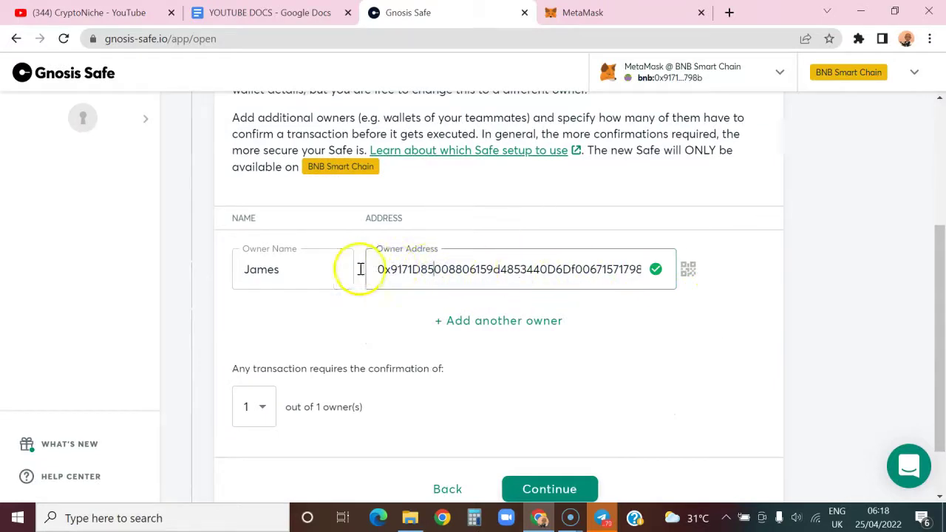
left_click(309, 267)
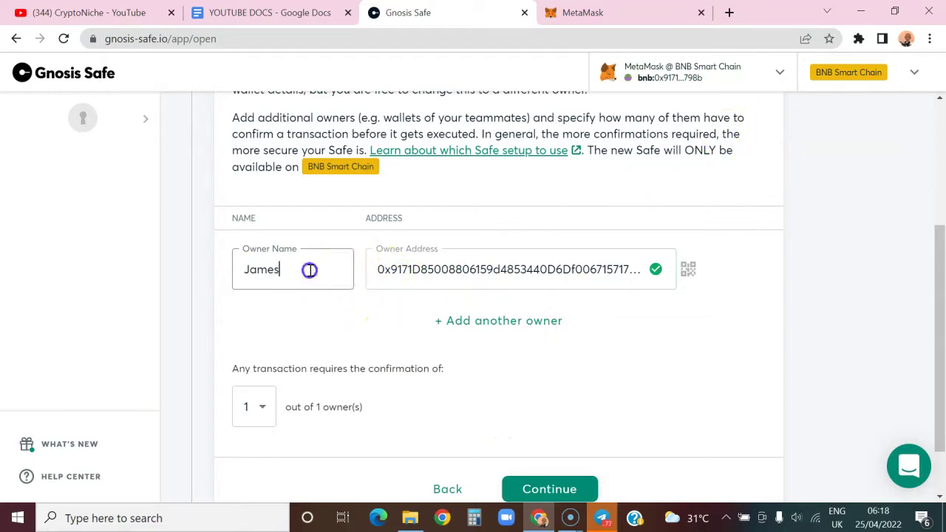
left_click(507, 320)
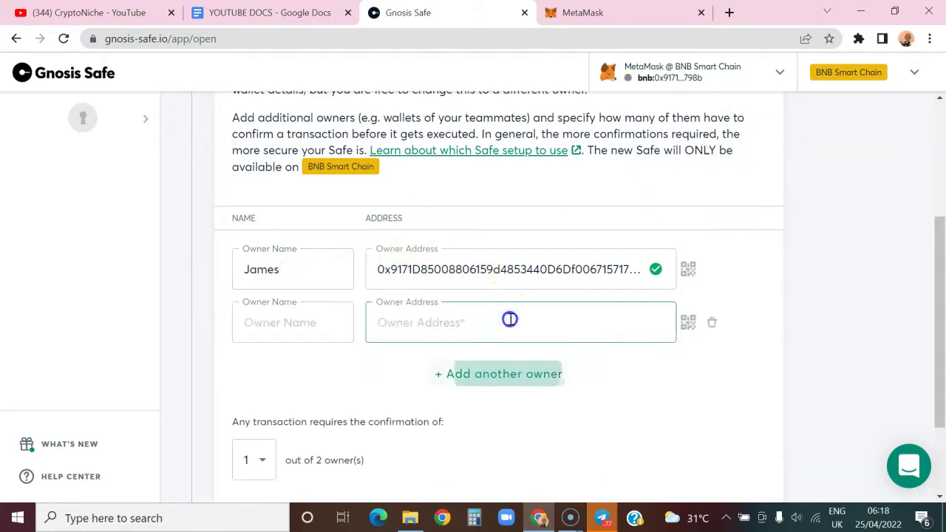
left_click(333, 327)
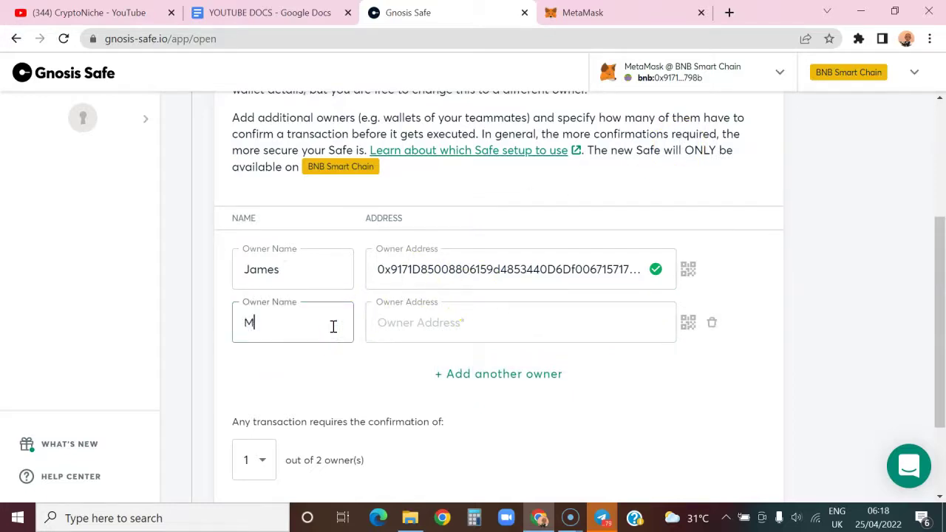
left_click(400, 327)
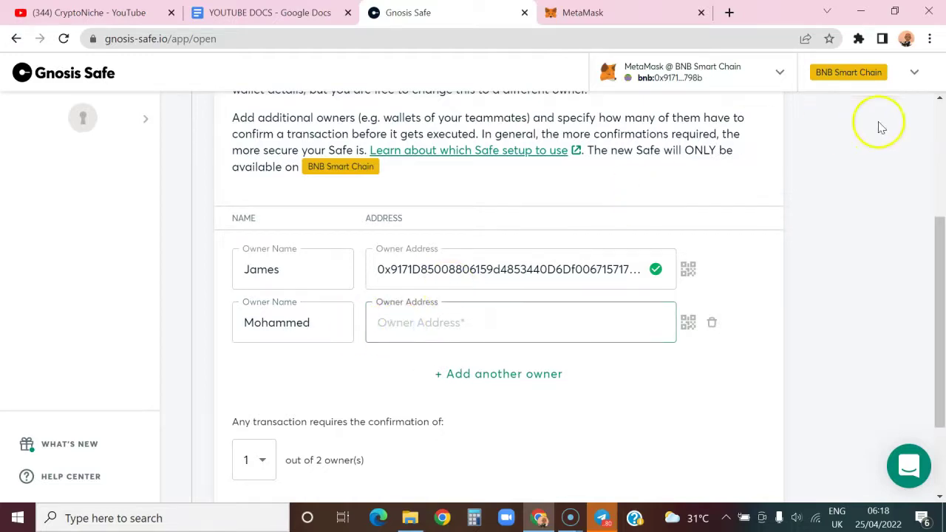
Copy Account 3's wallet address from MetaMask.
left_click(664, 12)
left_click(830, 80)
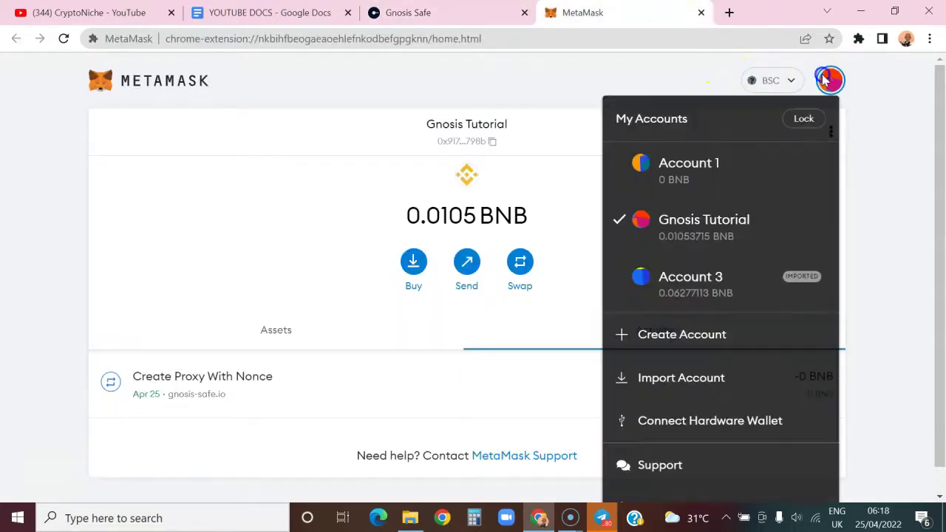
left_click(697, 275)
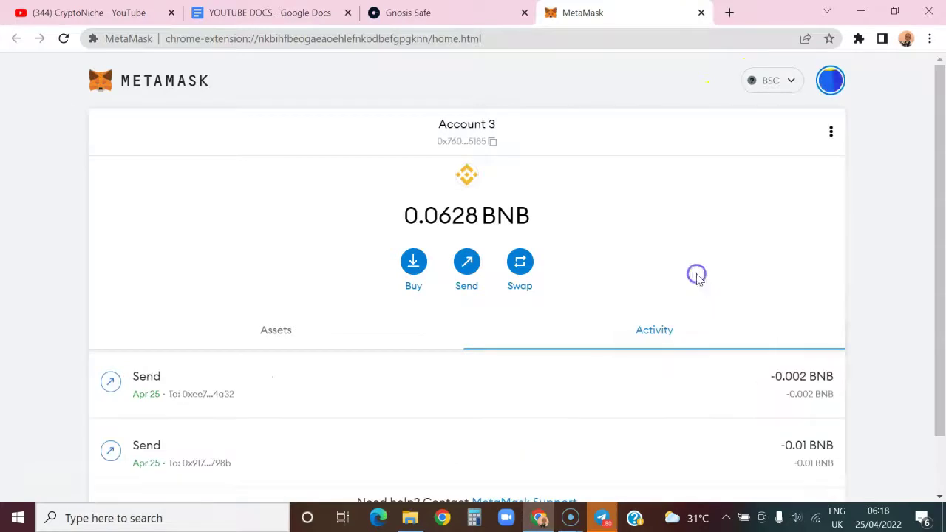
left_click(490, 136)
left_click(456, 16)
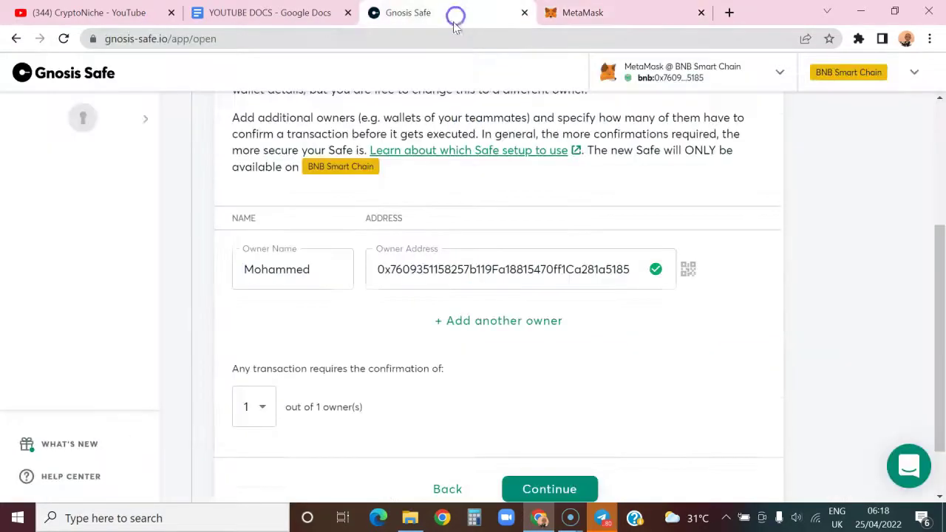
Switch MetaMask back to Gnosis Tutorial and paste Account 3's address into a new owner row.
left_click(510, 322)
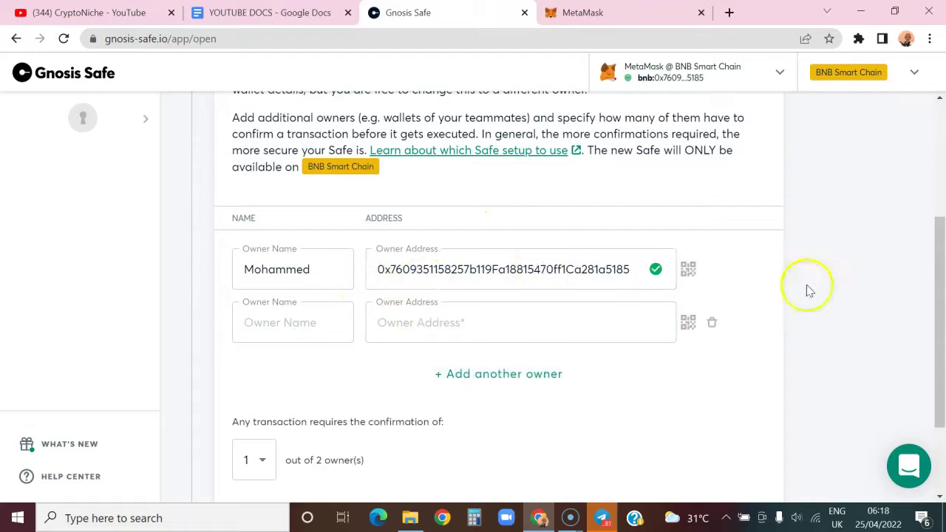
left_click(595, 14)
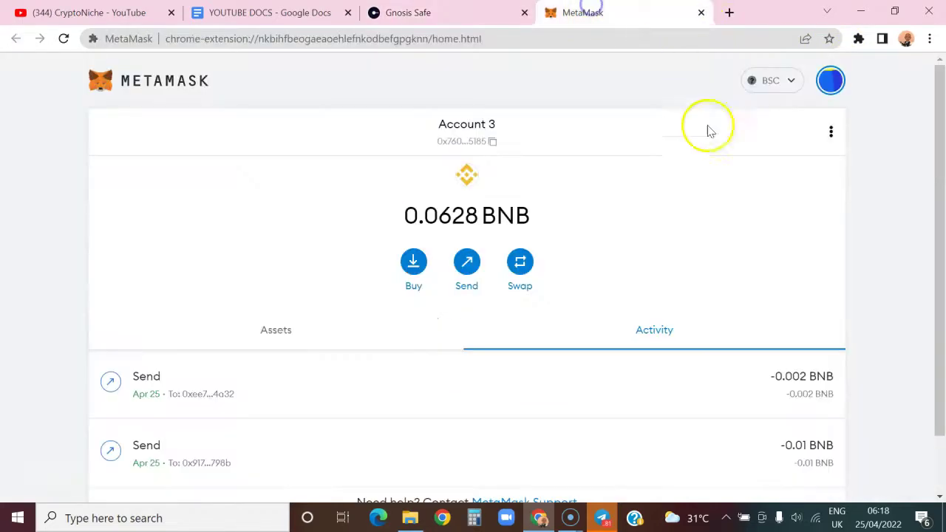
left_click(829, 80)
left_click(719, 219)
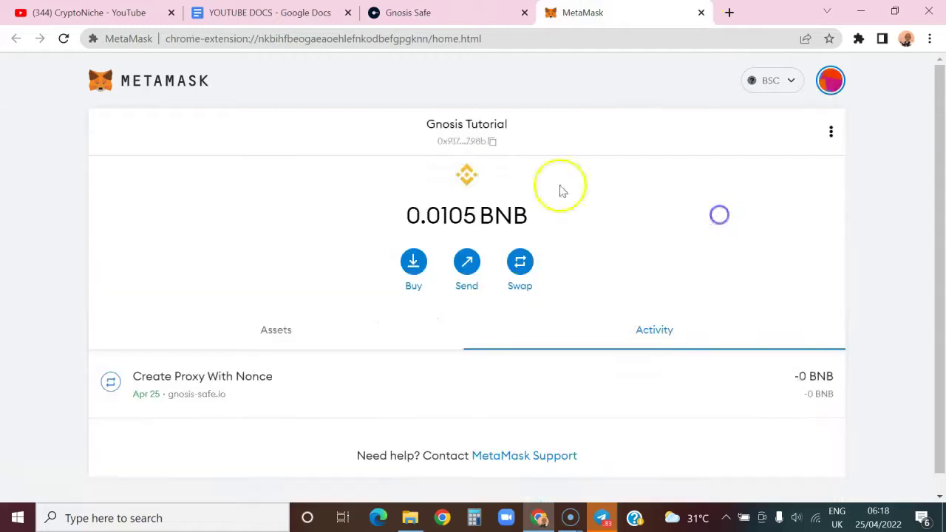
left_click(414, 13)
left_click(523, 318)
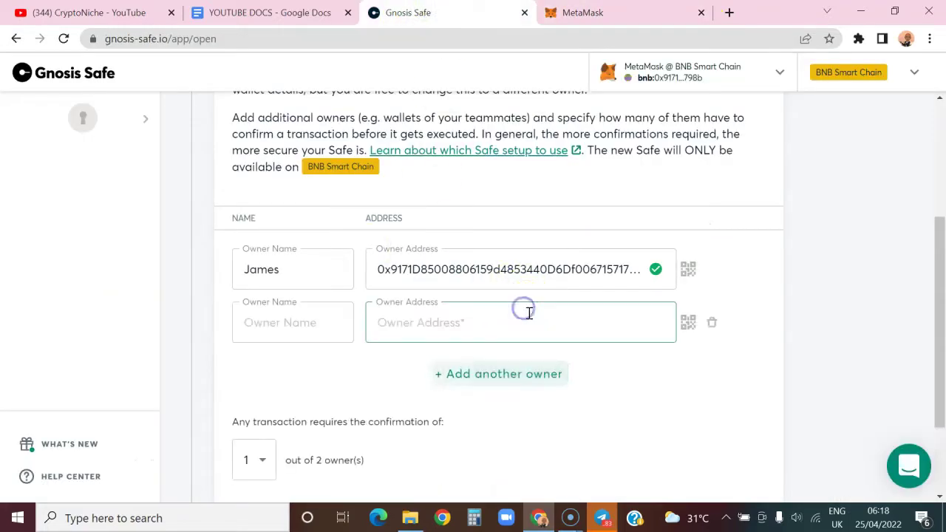
key("ctrl+v")
Add several extra empty owner rows below the second owner.
left_click(326, 332)
left_click(550, 376)
scroll(552, 380, "down", 2)
left_click(481, 278)
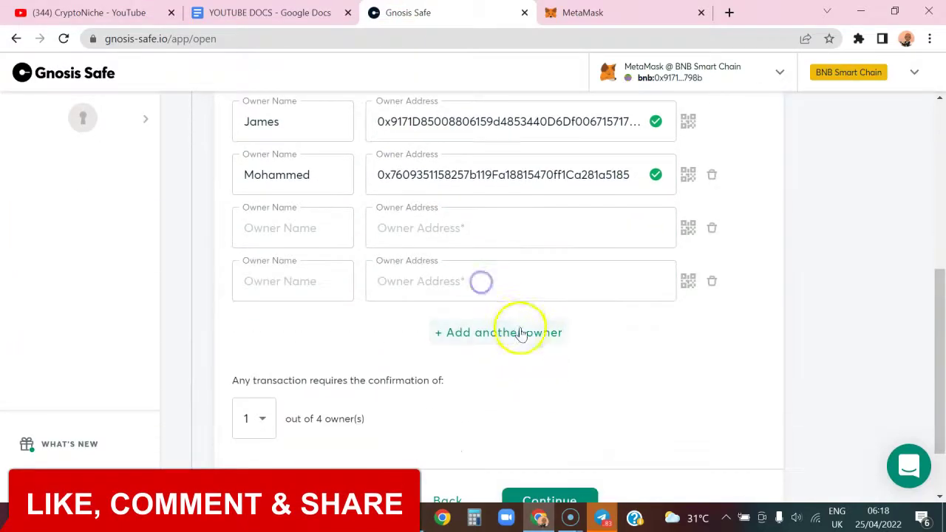
left_click(522, 334)
left_click(538, 381)
left_click(539, 437)
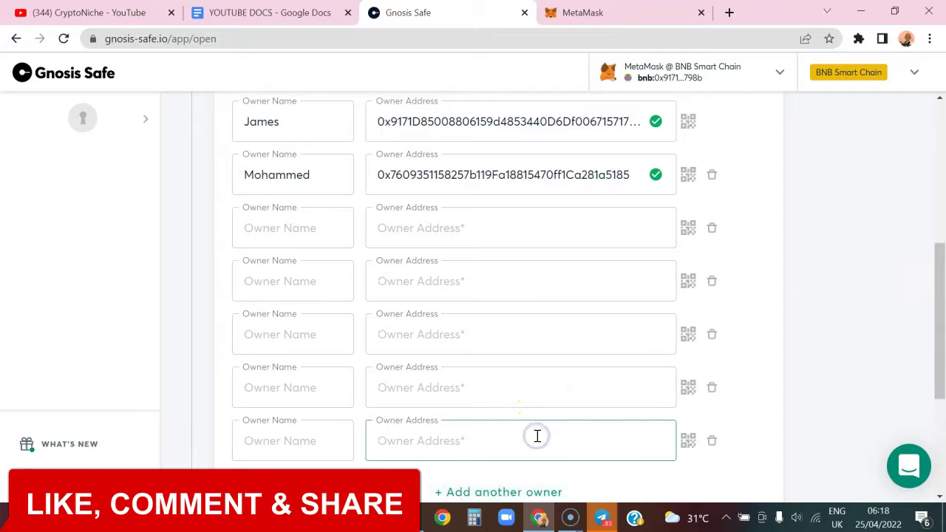
scroll(525, 428, "down", 1)
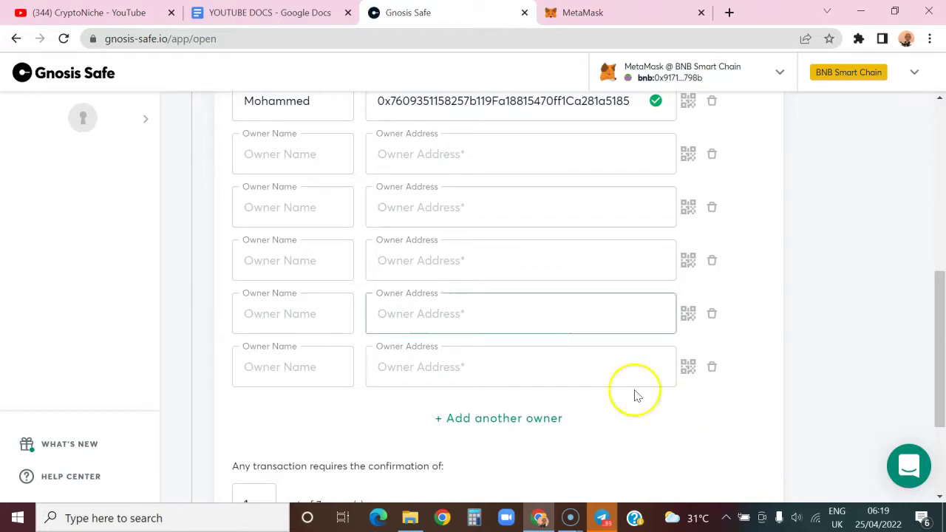
Delete the surplus empty owner rows, leaving two owners with a 1-of-2 threshold.
left_click(710, 368)
left_click(708, 318)
left_click(707, 261)
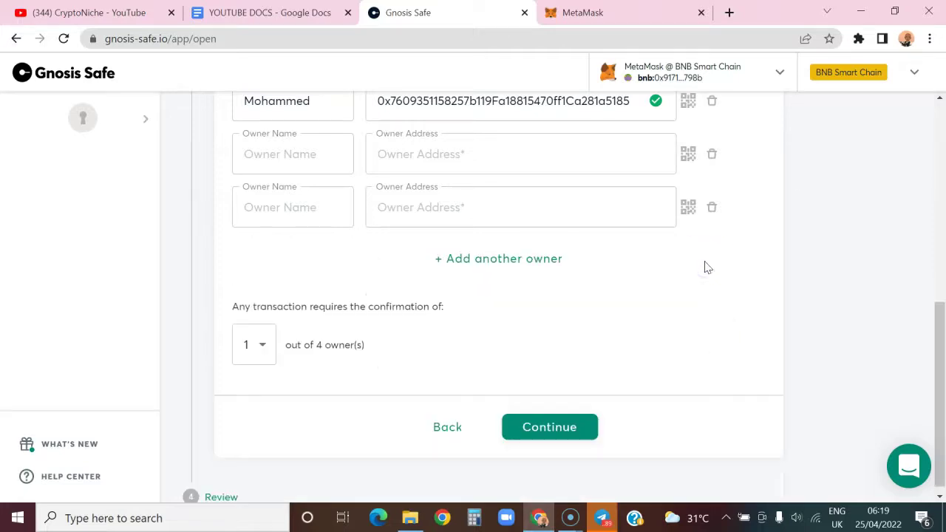
left_click(714, 207)
scroll(730, 369, "up", 2)
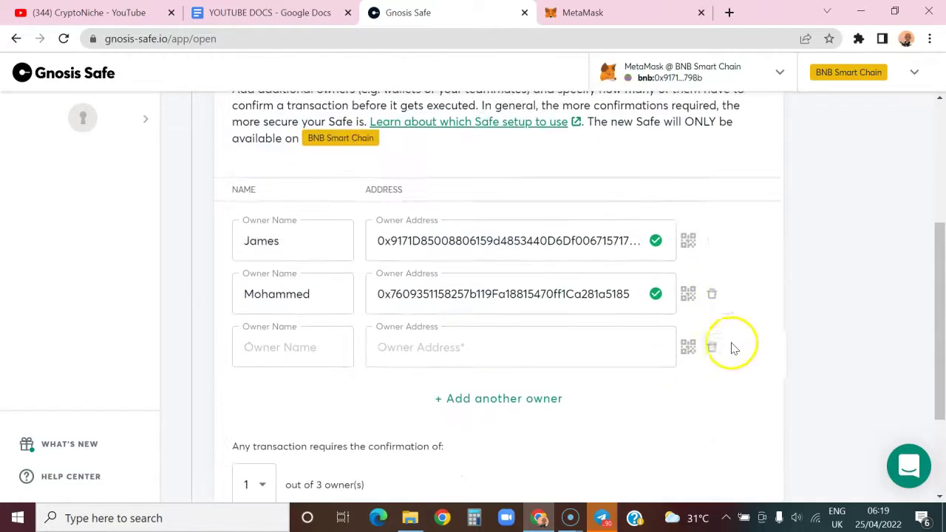
left_click(713, 346)
left_click(710, 358)
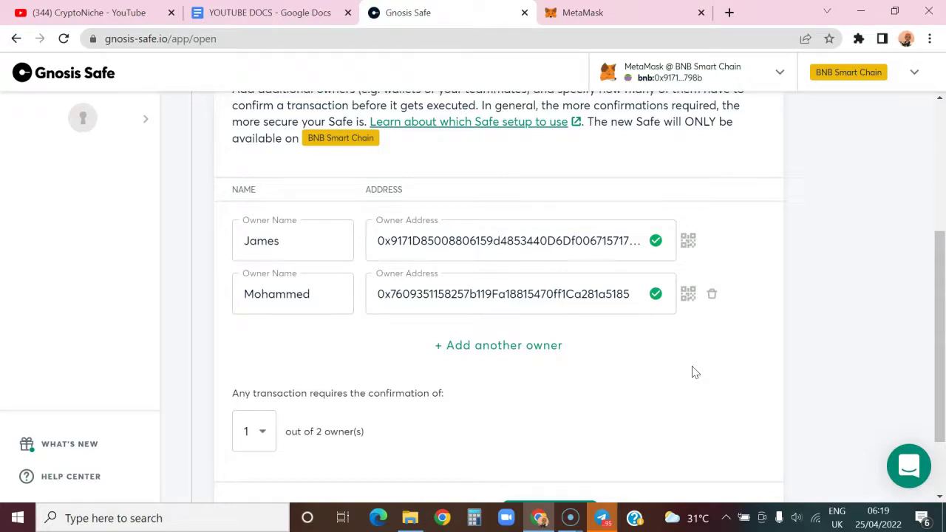
Set the required confirmations to 2 out of 2 owners.
left_click(258, 431)
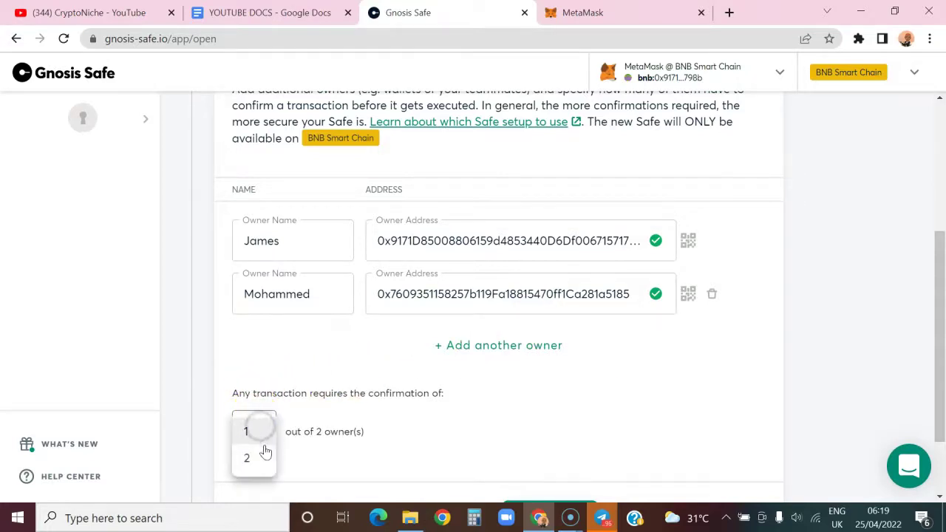
left_click(251, 458)
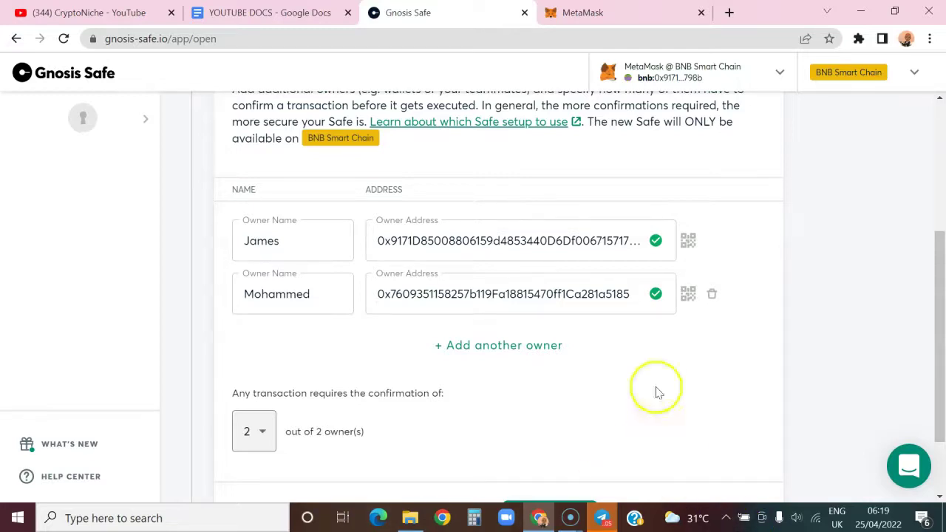
scroll(613, 370, "down", 2)
Review the 2-of-2 Safe and approve its 0.00274994 BNB creation transaction in MetaMask.
left_click(554, 421)
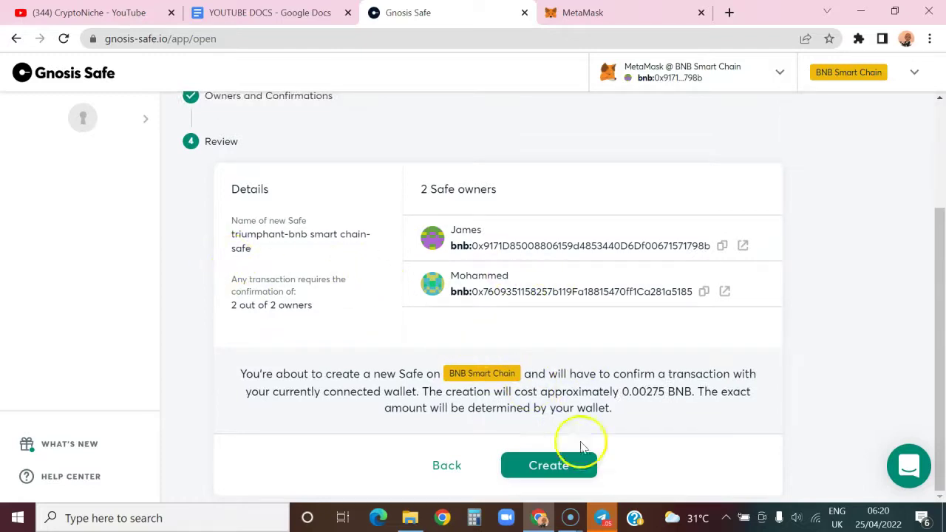
left_click(578, 471)
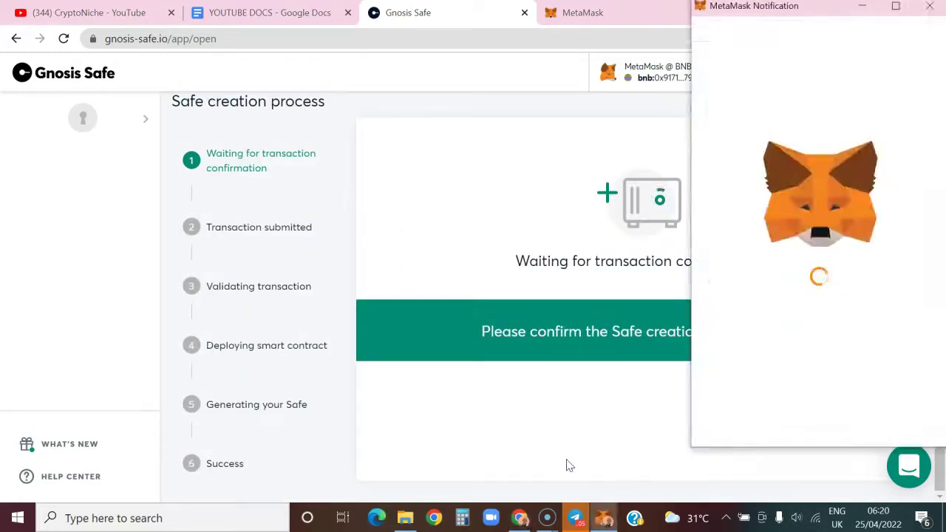
scroll(851, 320, "down", 3)
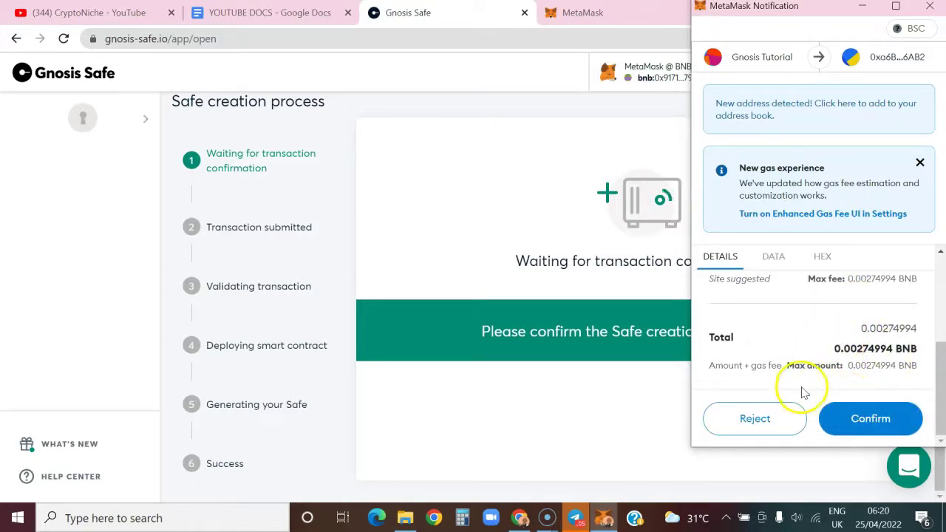
left_click(900, 414)
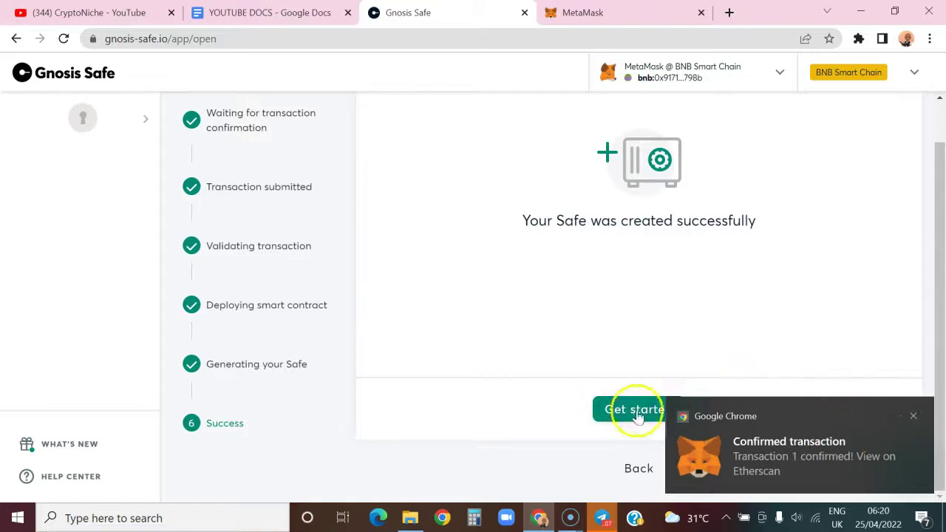
Open the Safe creation transaction on BscScan and refresh it to check its status.
left_click(796, 458)
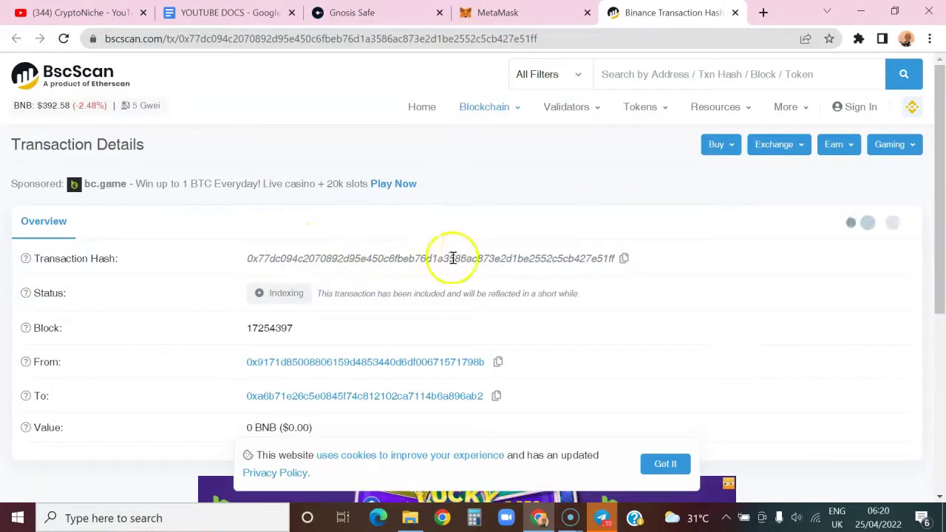
left_click(65, 39)
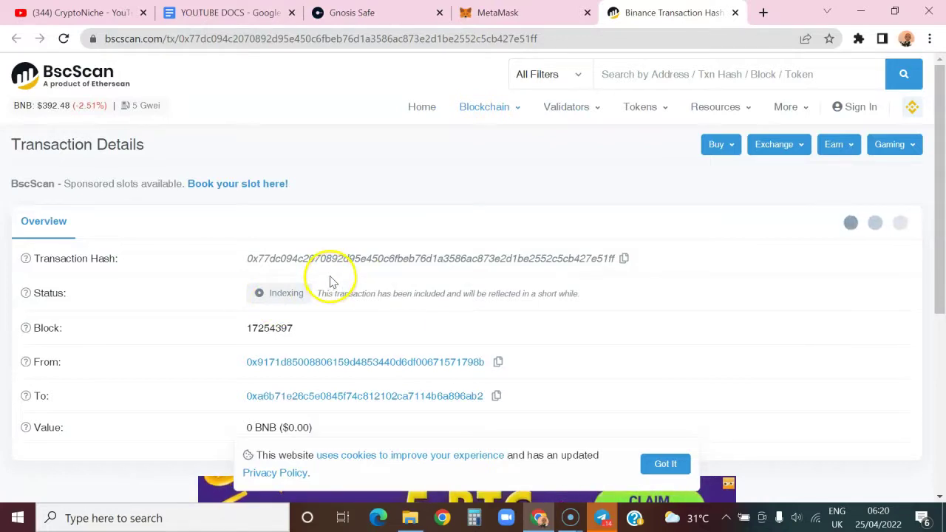
left_click_drag(314, 296, 238, 295)
left_click_drag(347, 218, 351, 205)
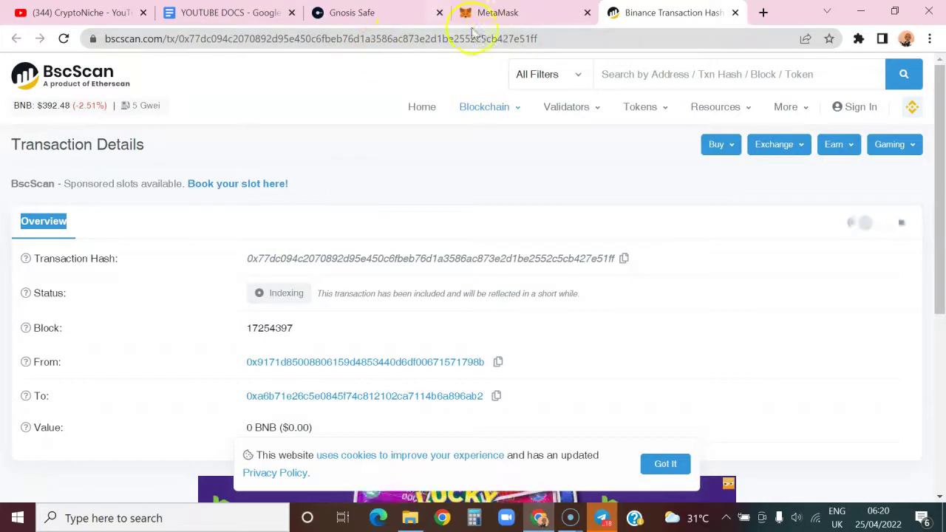
Return to Gnosis Safe and open the new Safe's dashboard showing 0.00 BNB.
left_click(381, 12)
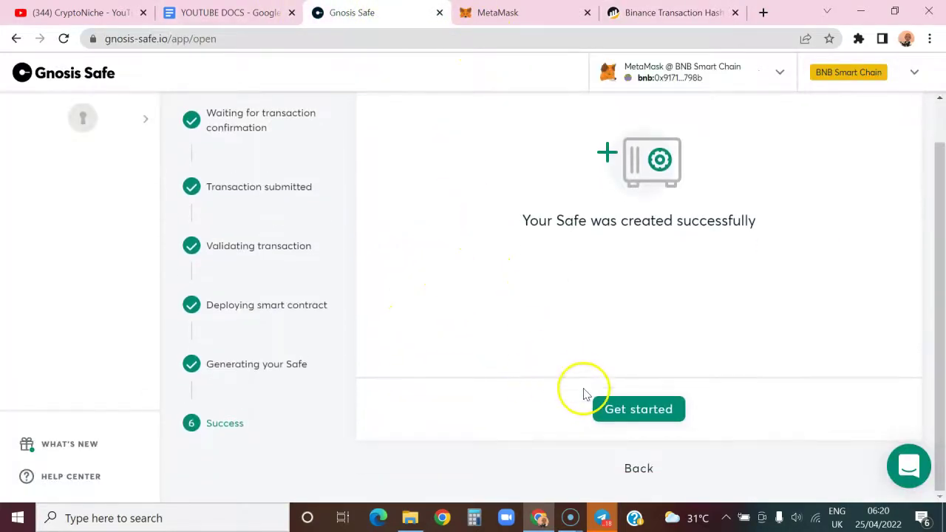
left_click(650, 414)
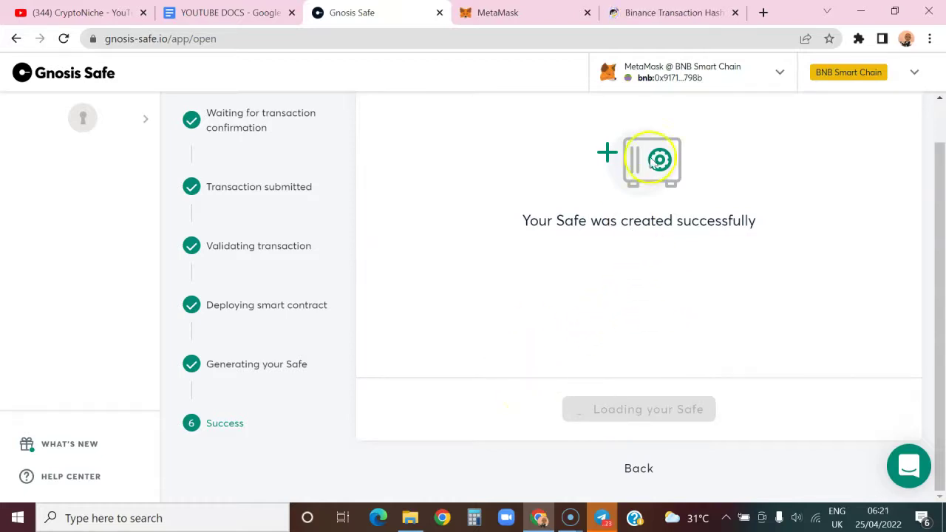
left_click(672, 12)
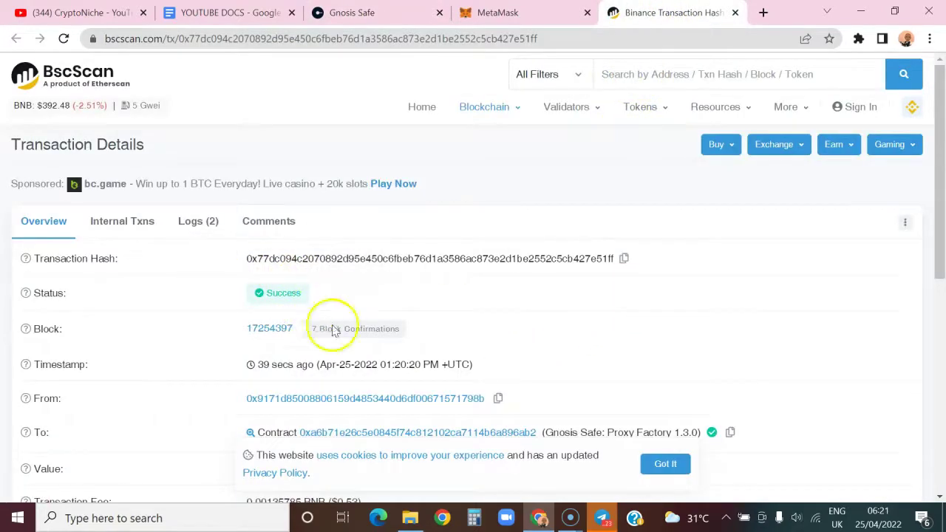
left_click(490, 14)
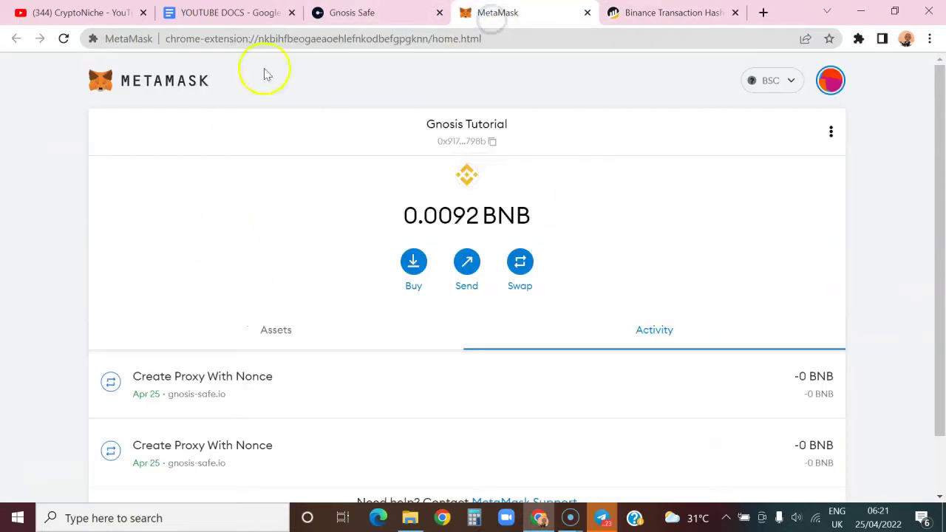
left_click(348, 13)
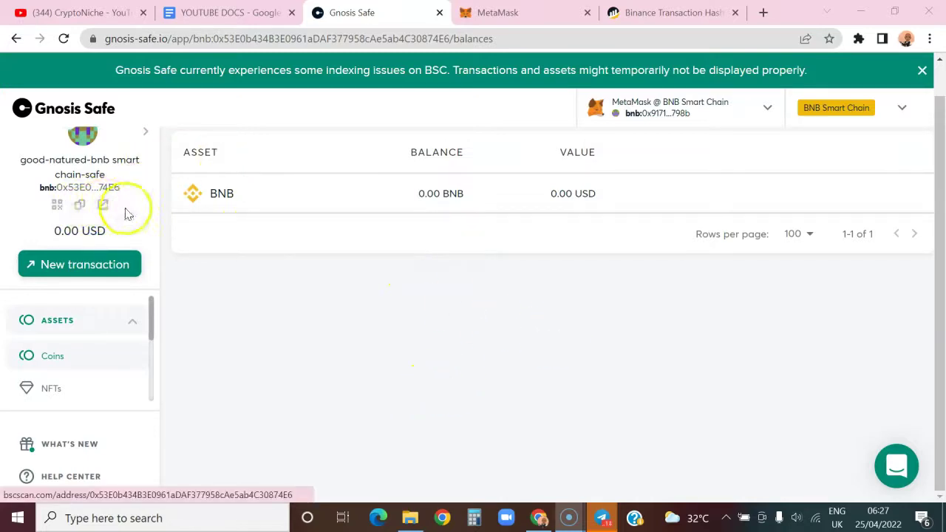
Open and cancel the BNB Send form, then show the Safe's deposit address and QR code.
mouse_move(259, 194)
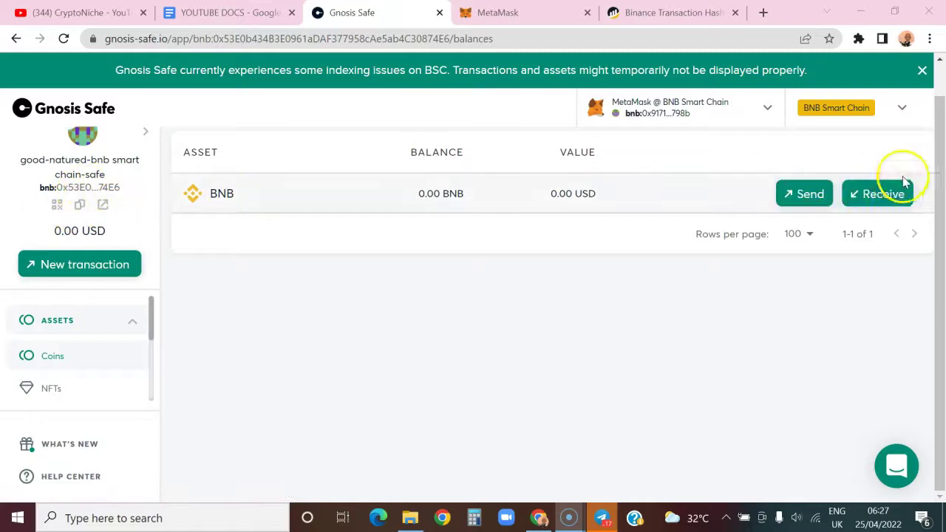
left_click(810, 196)
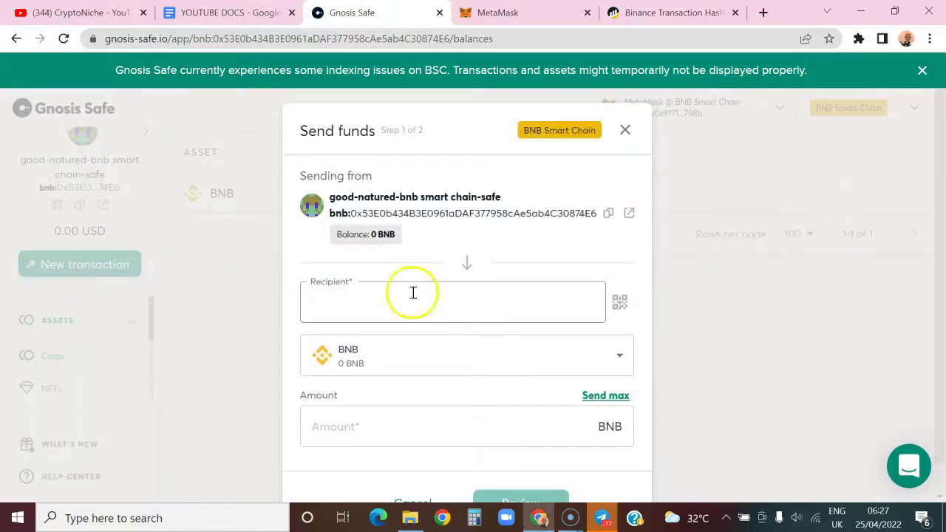
left_click(626, 131)
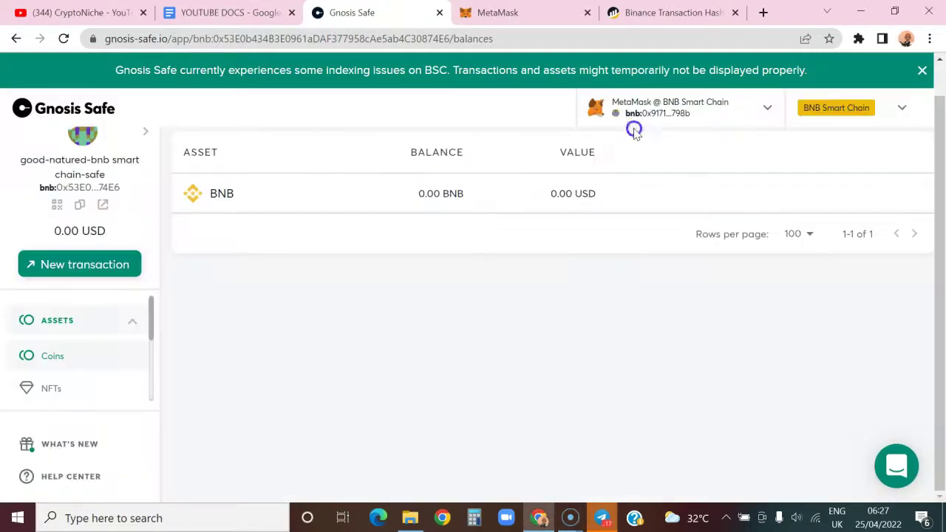
left_click(877, 199)
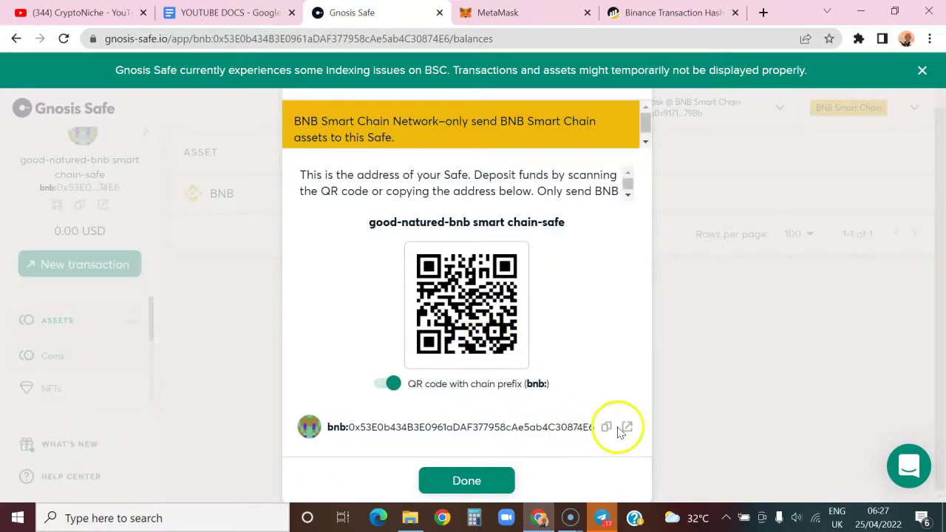
left_click(858, 38)
Switch MetaMask to Account 3 and view its assets.
left_click(751, 153)
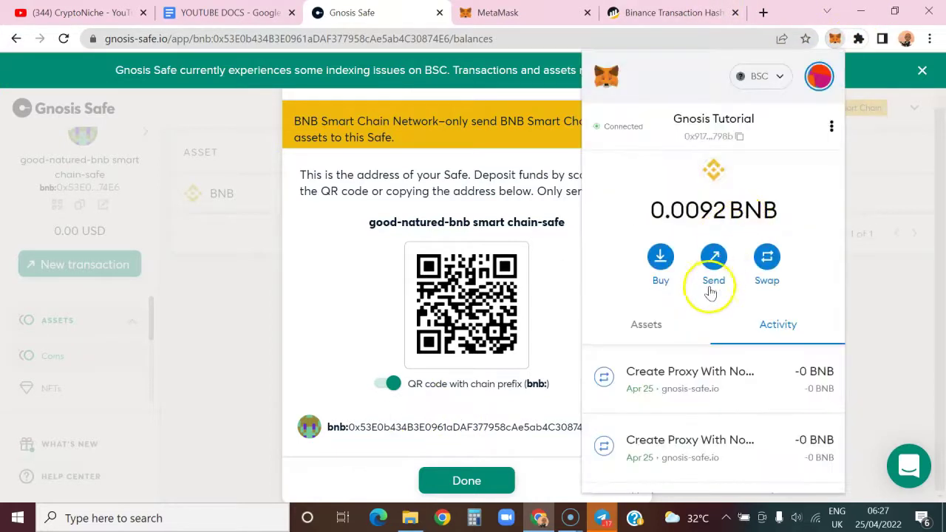
left_click(802, 85)
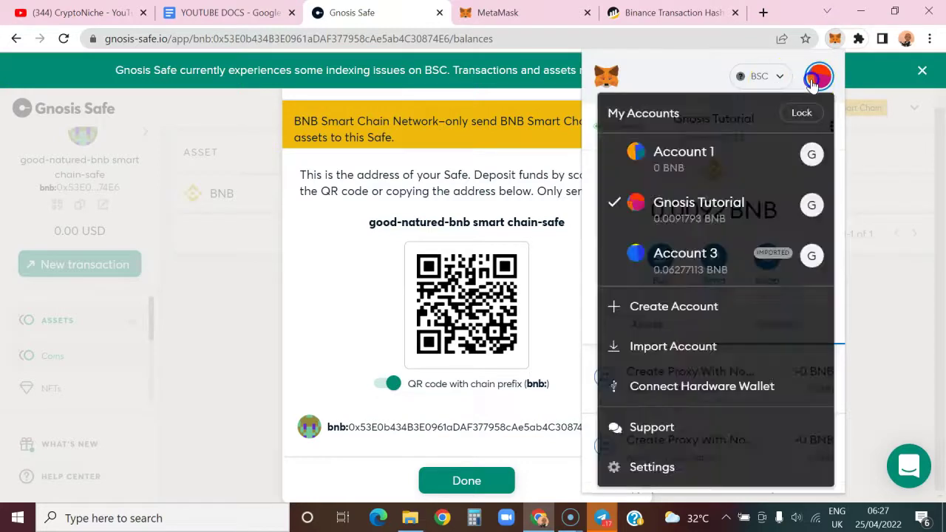
left_click(716, 270)
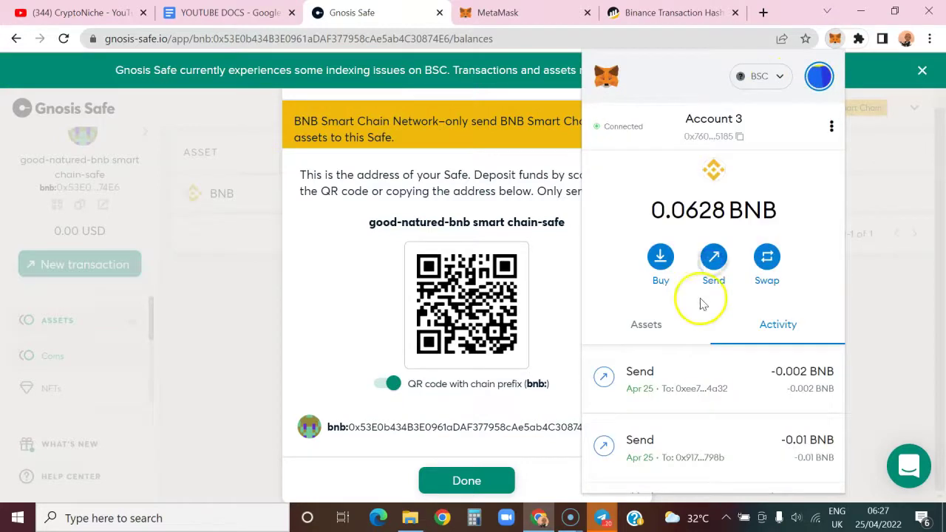
scroll(674, 322, "down", 1)
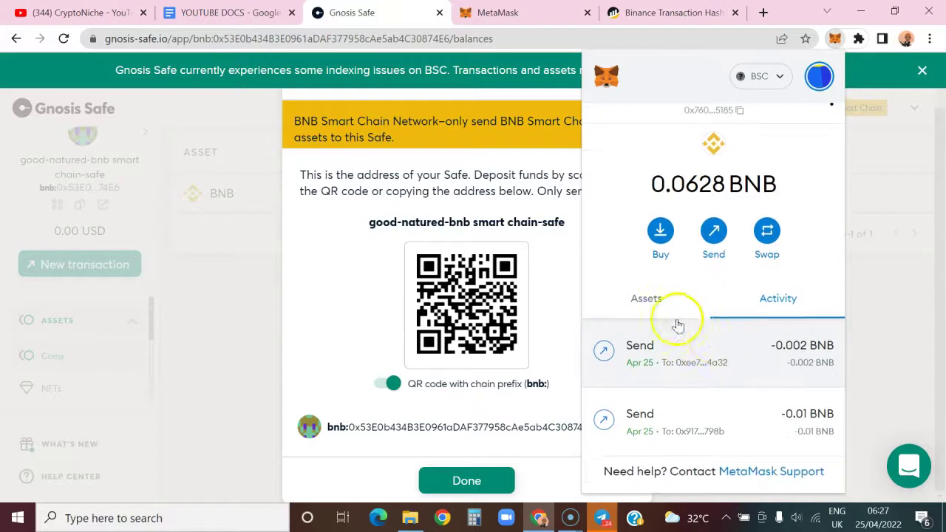
left_click(659, 303)
Start a transfer with a pasted recipient address, then cancel it and close the wallet.
left_click(709, 266)
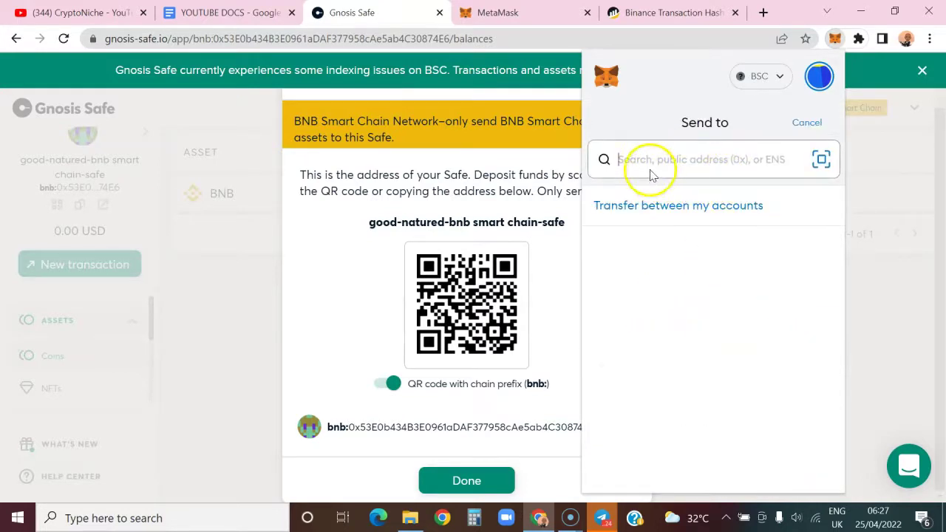
type("0x53E0b434B3E0961aDAF377958cAe5ab4C30874E6")
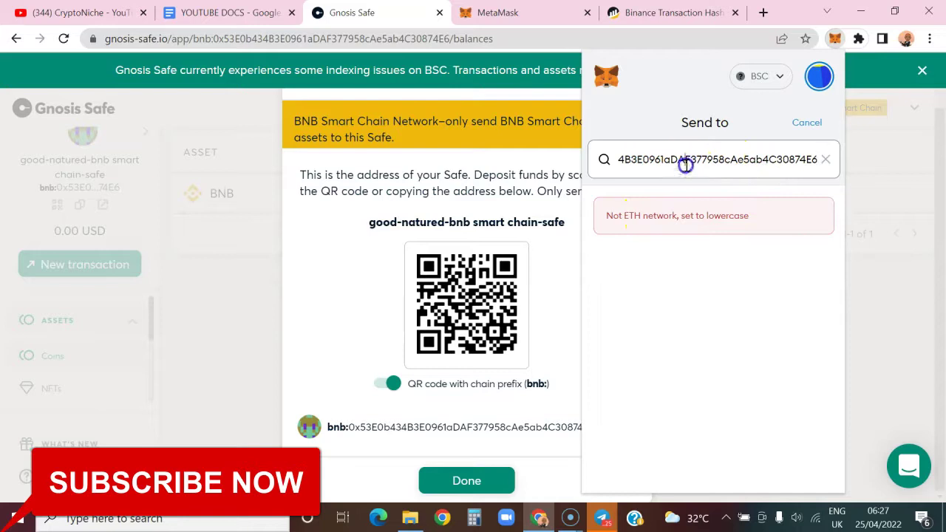
key("Home")
left_click(807, 122)
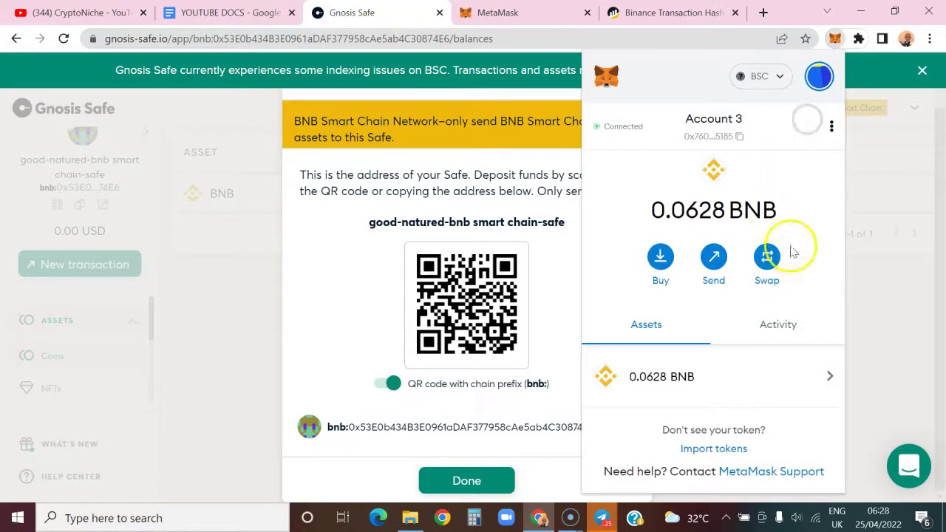
left_click(366, 289)
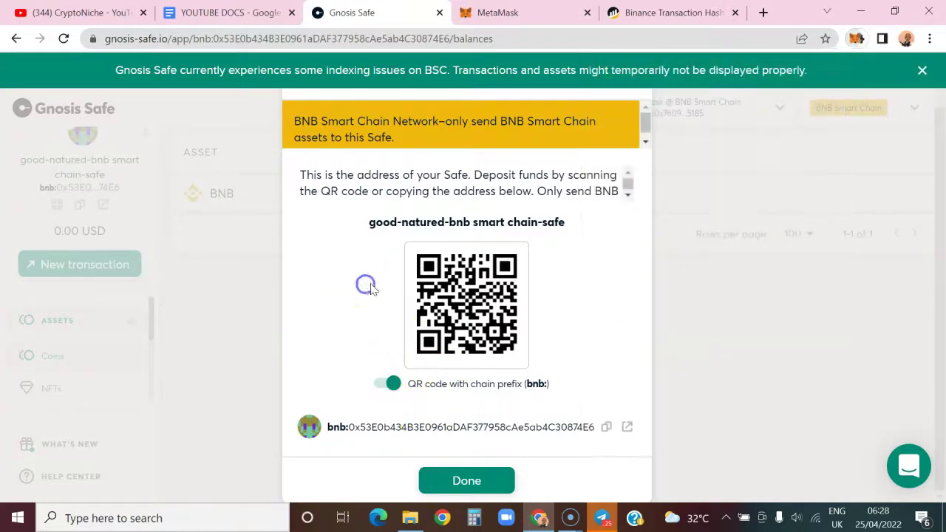
Keep MetaMask on the BSC network and return to the deposit dialog.
left_click(858, 39)
left_click(710, 141)
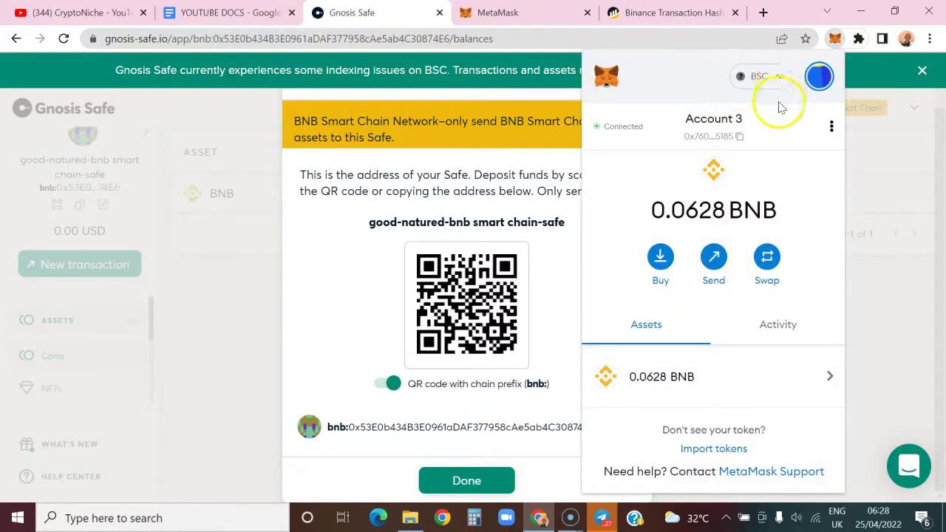
left_click(775, 79)
left_click(697, 212)
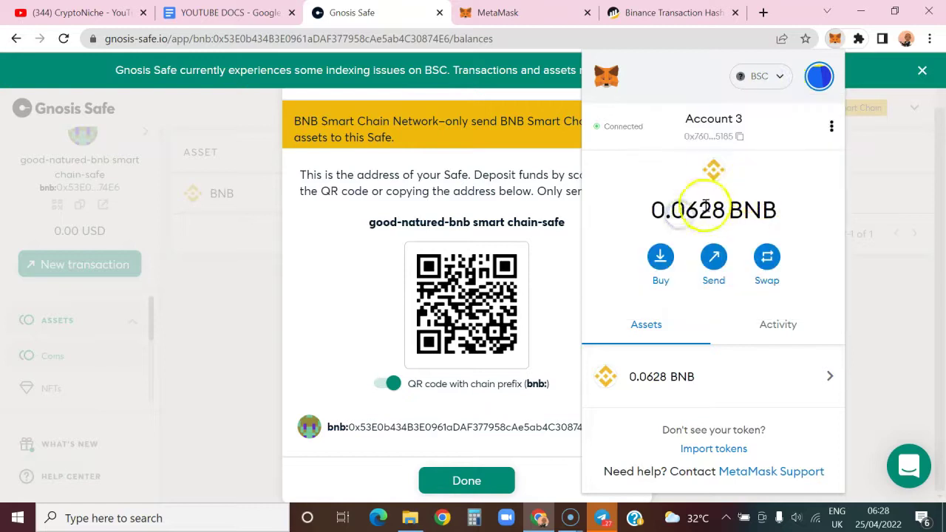
left_click(496, 412)
Copy the Safe address without its bnb: prefix and paste it as a new transfer's recipient.
left_click_drag(596, 427, 369, 429)
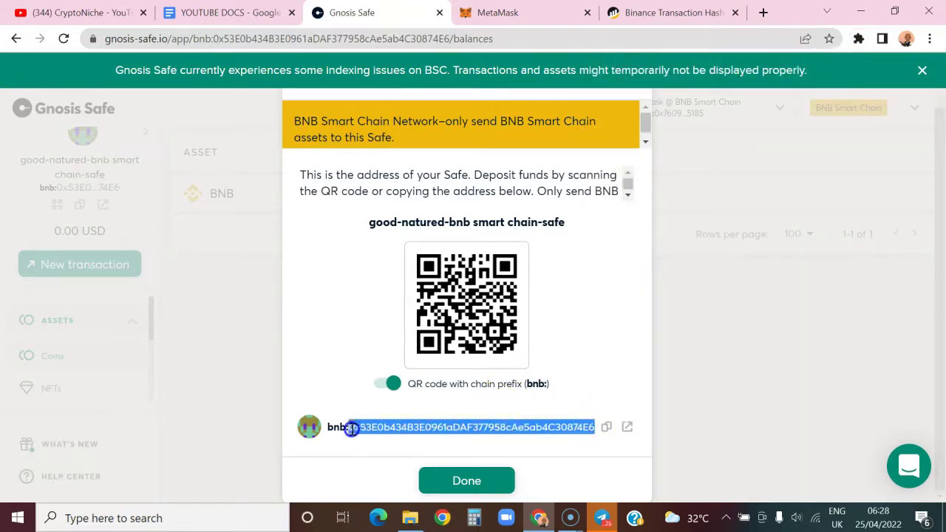
right_click(352, 428)
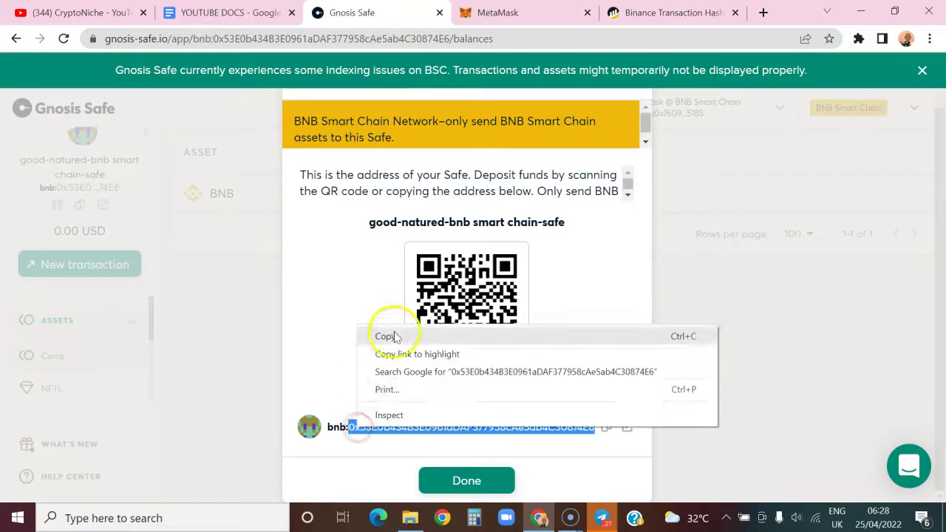
left_click(393, 332)
left_click(855, 42)
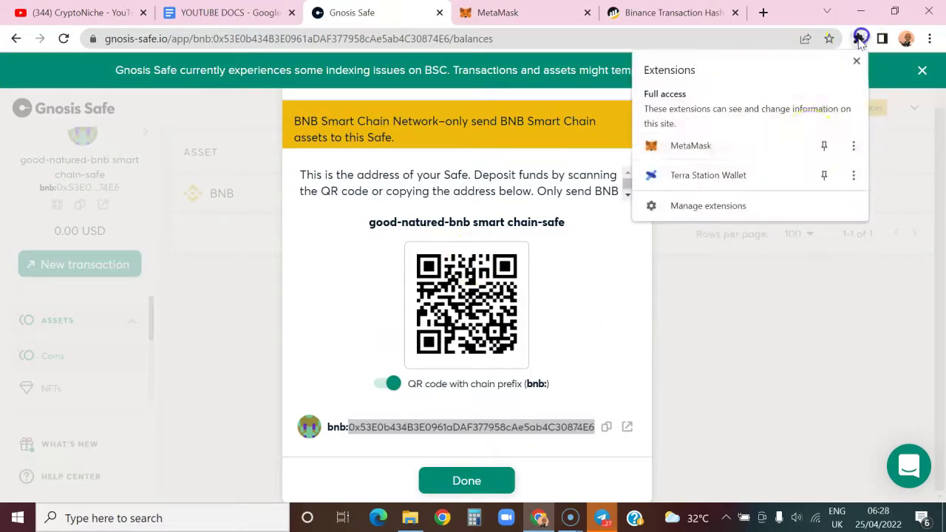
left_click(729, 147)
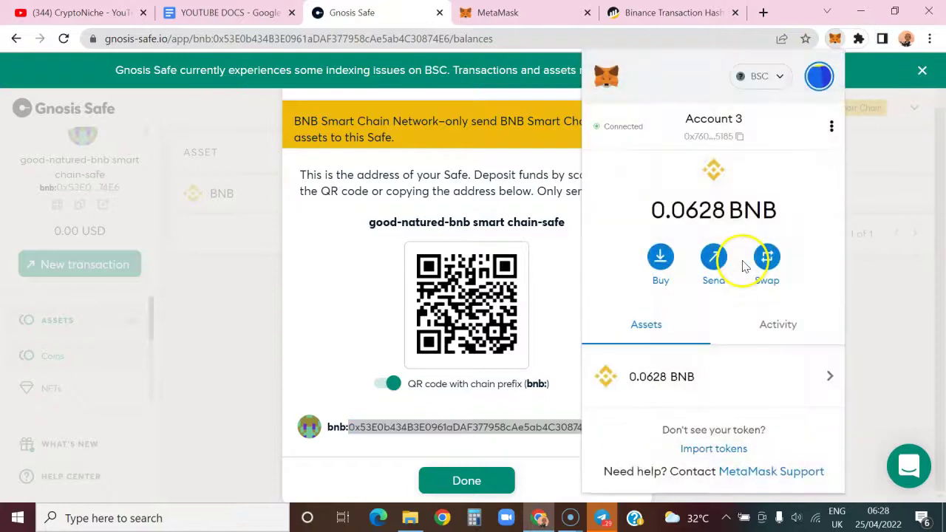
left_click(722, 273)
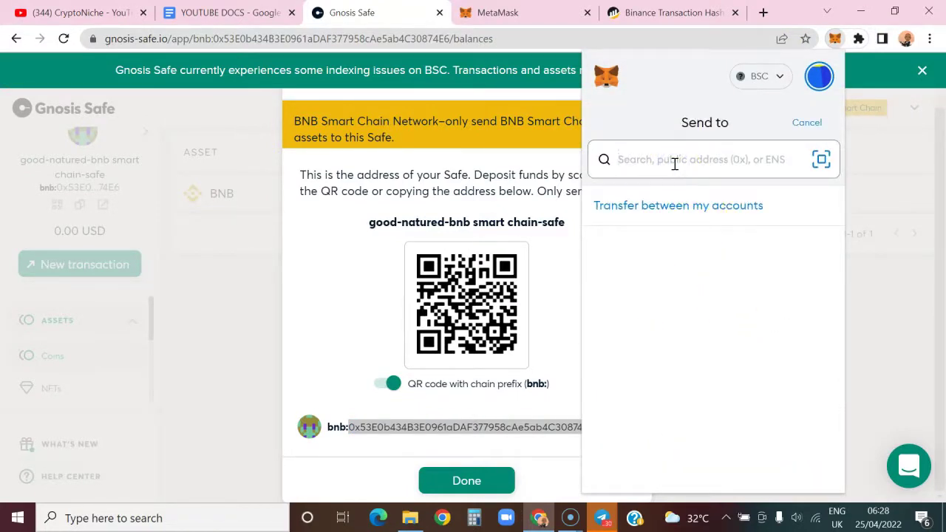
key("ctrl+v")
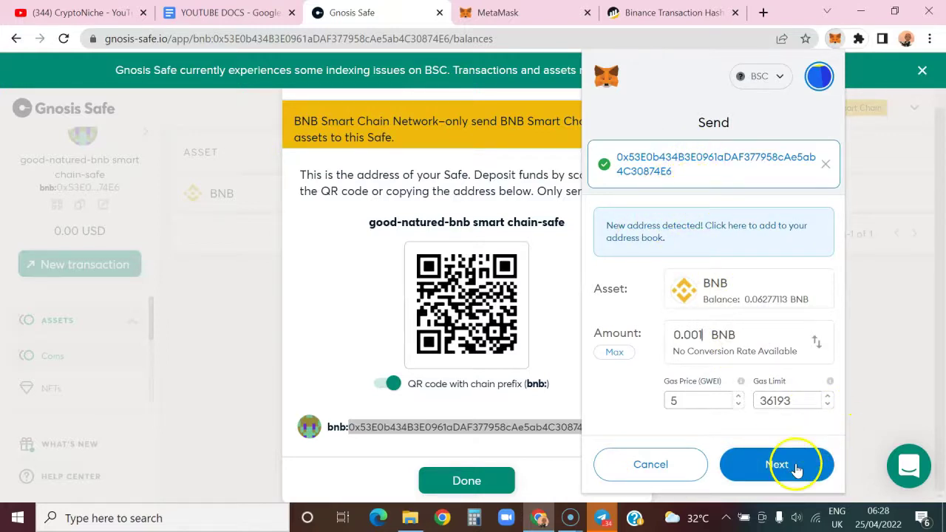
Approve the 0.001 BNB transfer to the Safe in MetaMask and dismiss the confirmation notification.
left_click(796, 467)
scroll(754, 392, "down", 2)
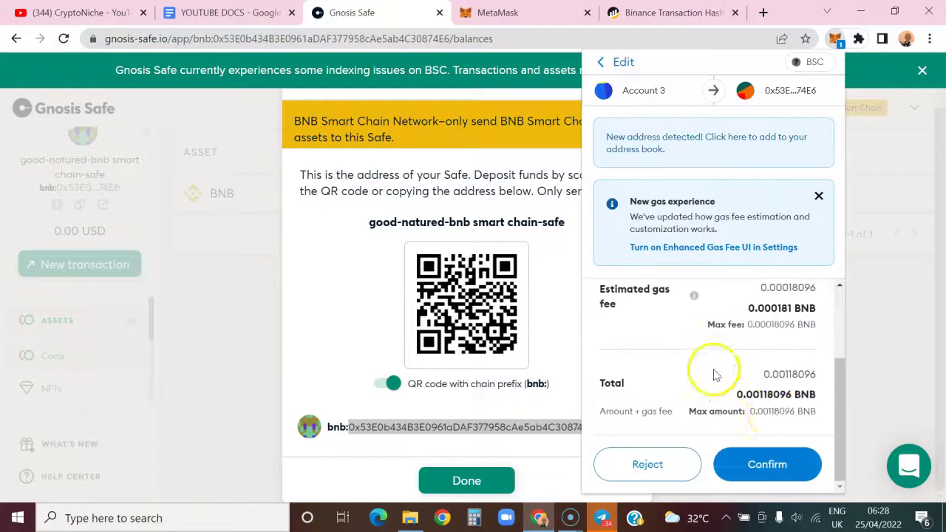
left_click(783, 469)
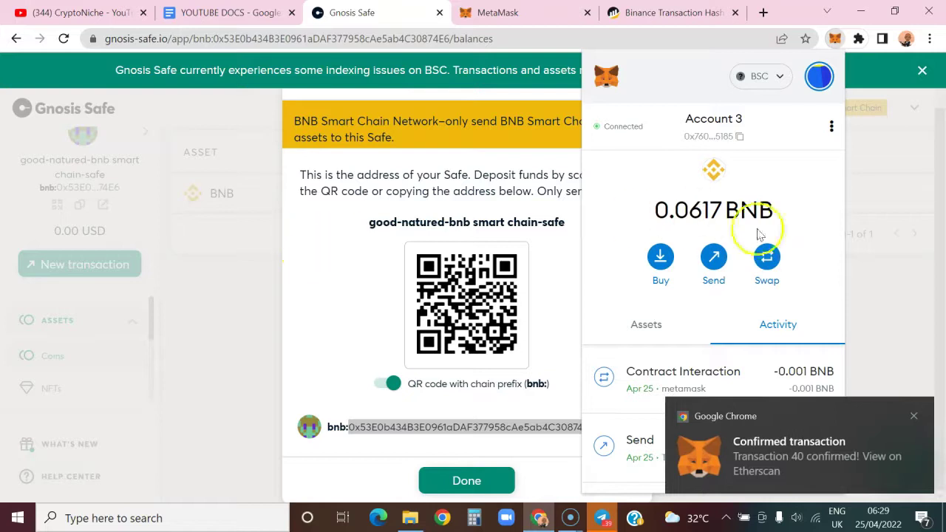
left_click(929, 406)
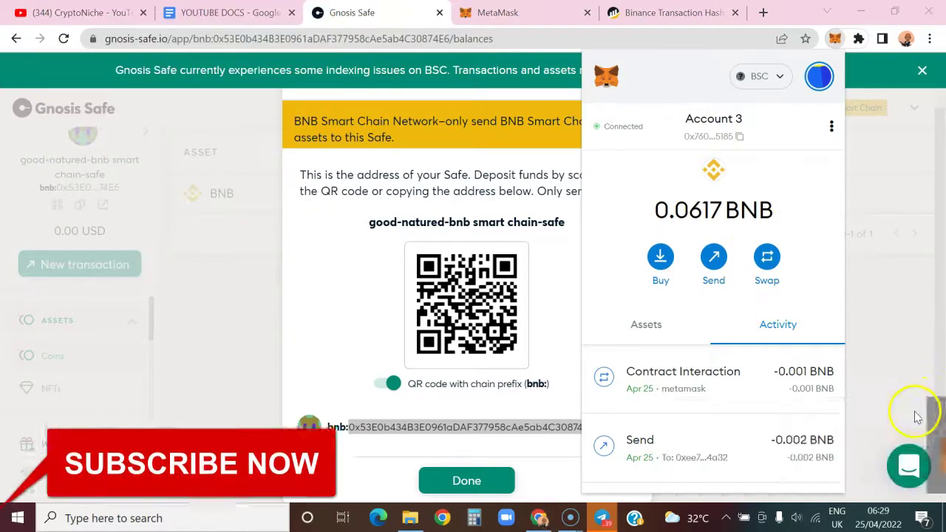
Close the wallet popup and deposit dialog, check the Safe address on BscScan, then return.
left_click(563, 236)
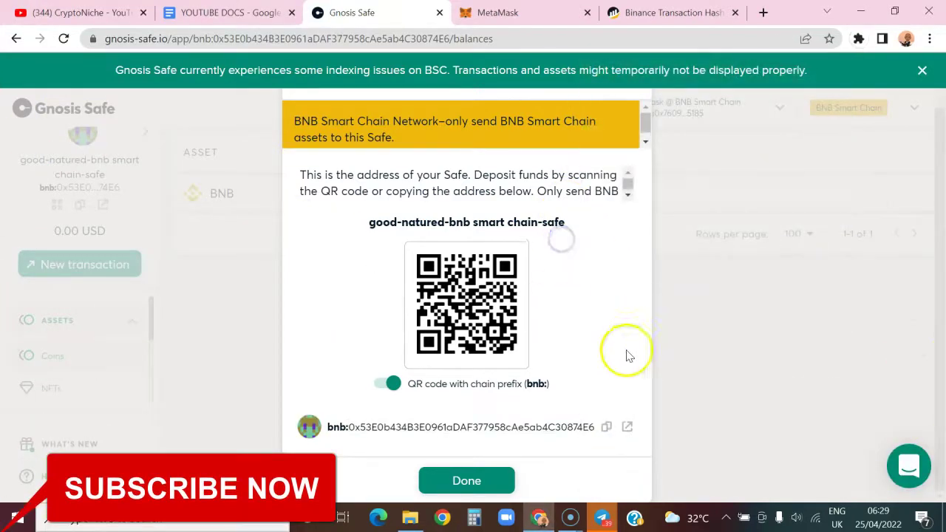
left_click(494, 477)
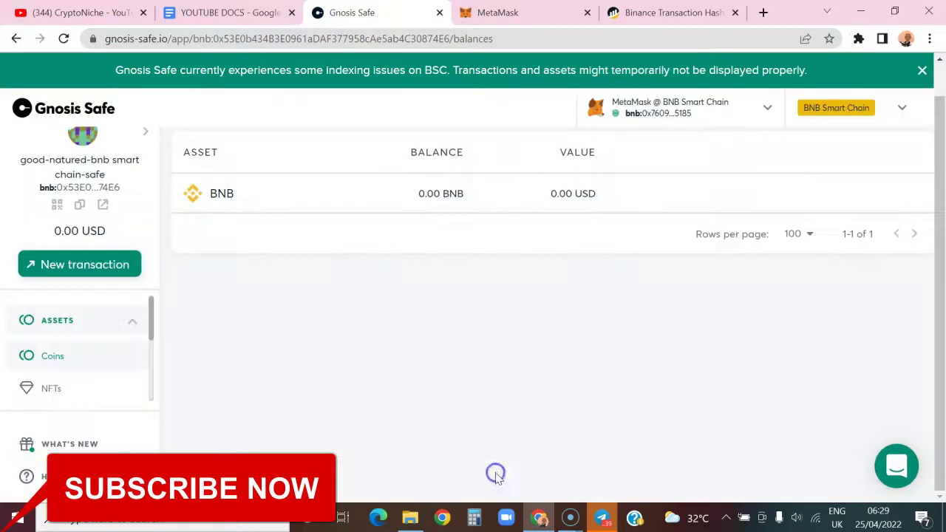
left_click(101, 203)
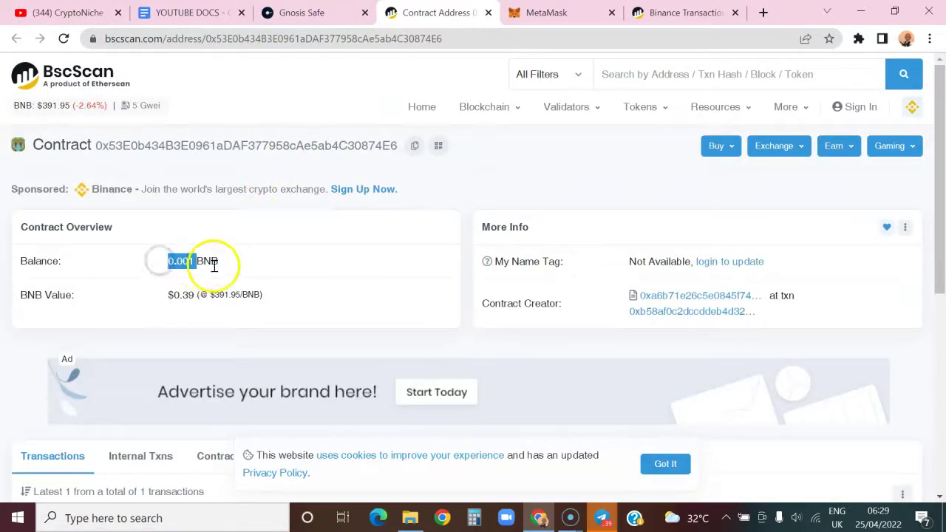
left_click(310, 12)
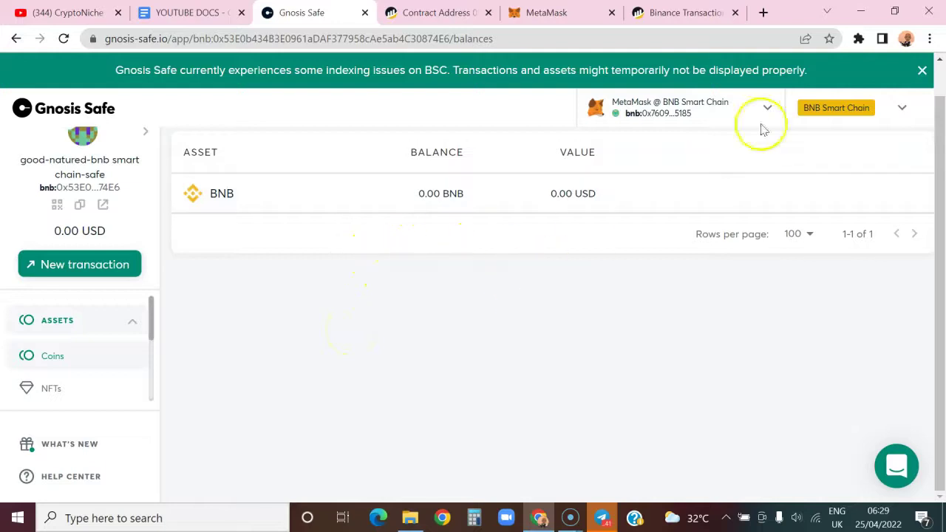
Switch MetaMask to Account 1, copy its address, and reload the Safe's balances page.
left_click(858, 41)
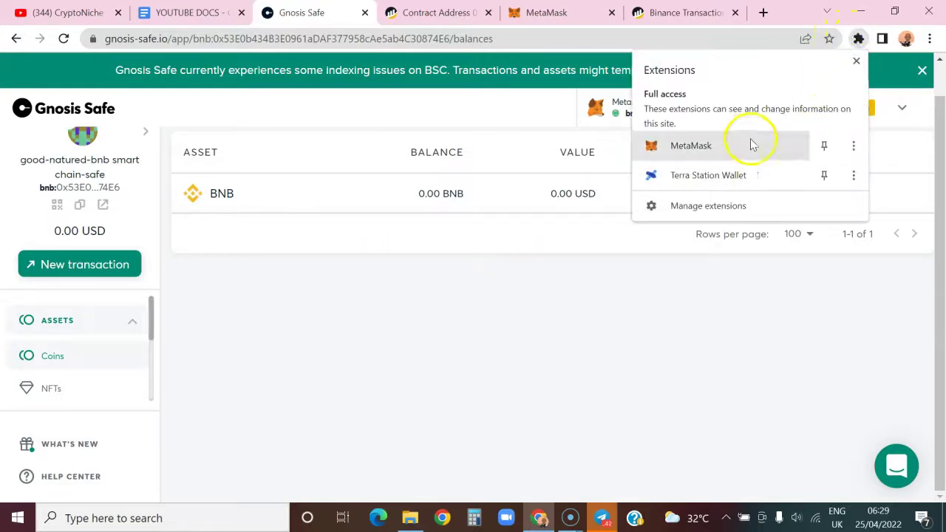
left_click(723, 151)
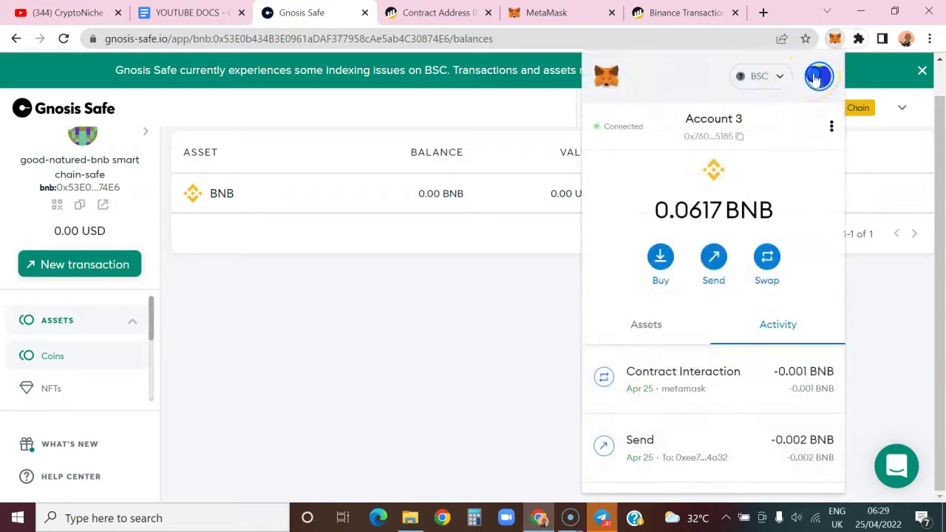
left_click(816, 77)
left_click(727, 157)
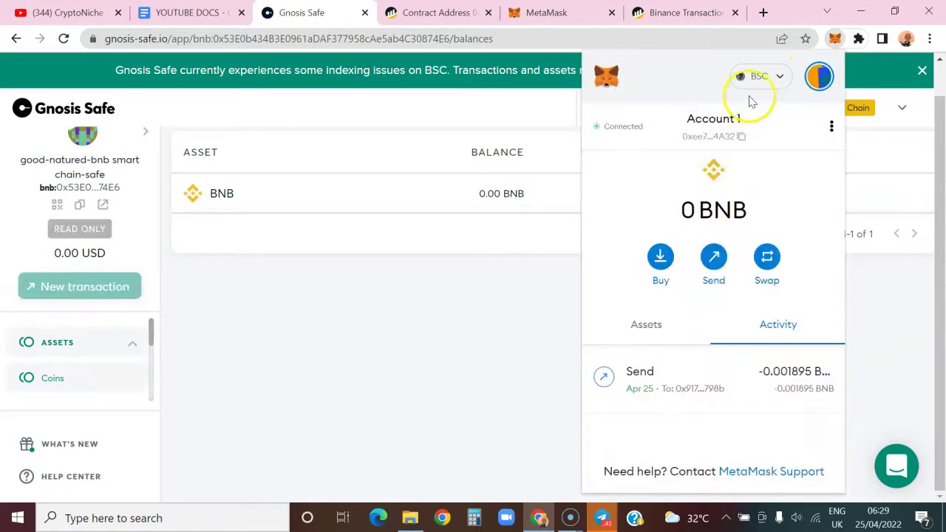
left_click(741, 138)
left_click(537, 329)
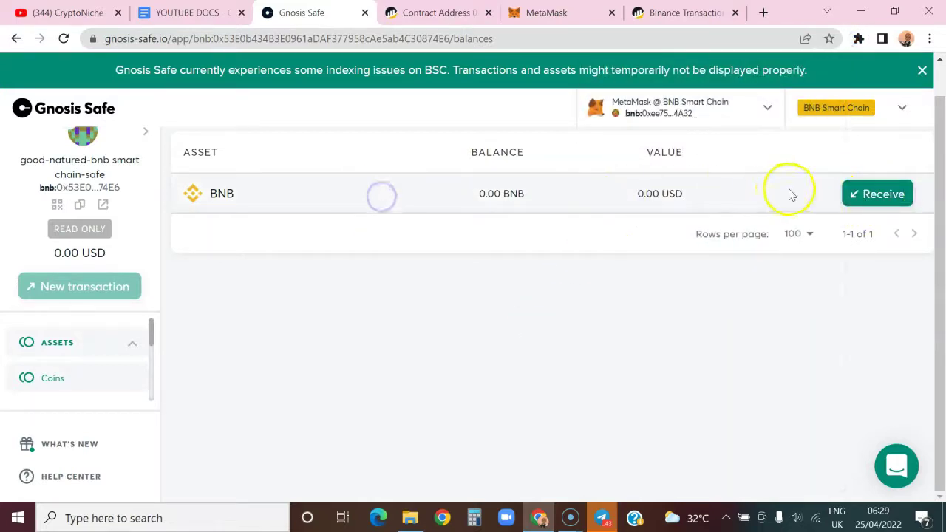
left_click(65, 38)
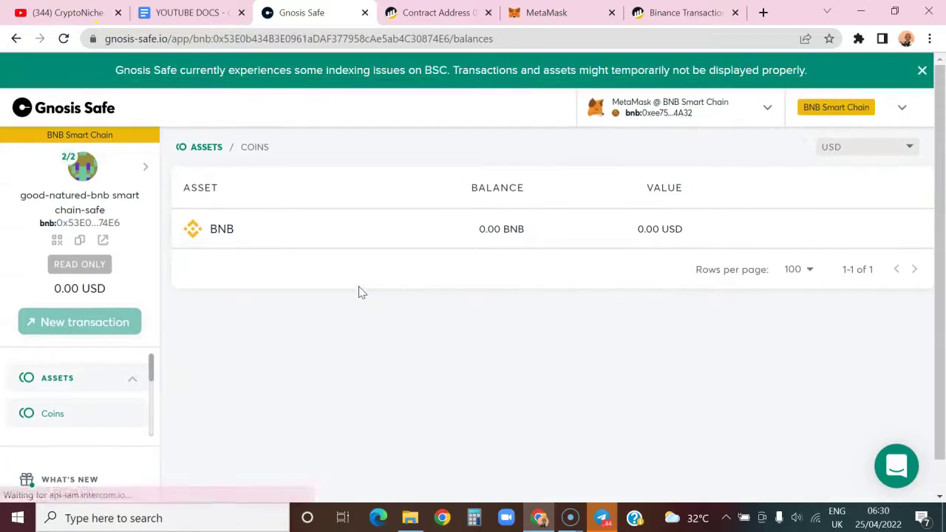
Open the sending wallet's BscScan page, then show the good-natured-bnb smart chain-safe's BNB deposit QR code.
mouse_move(643, 222)
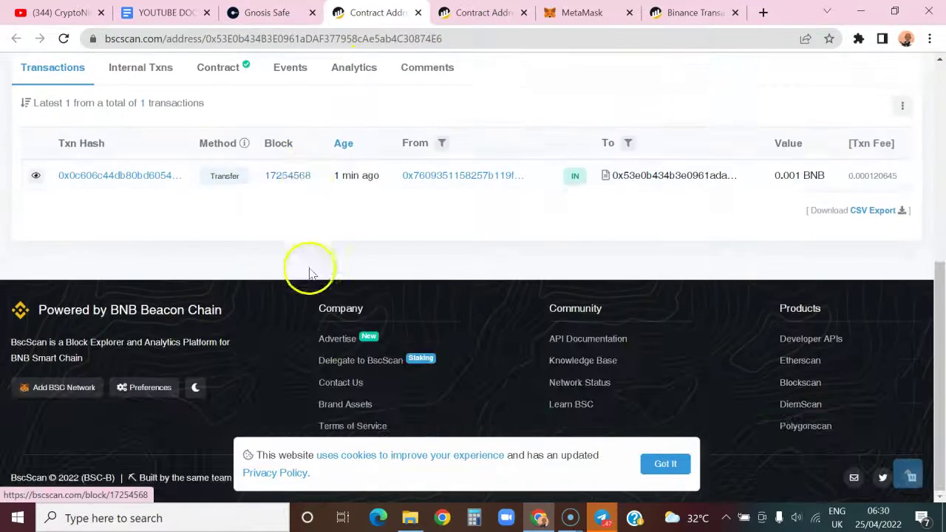
left_click(458, 176)
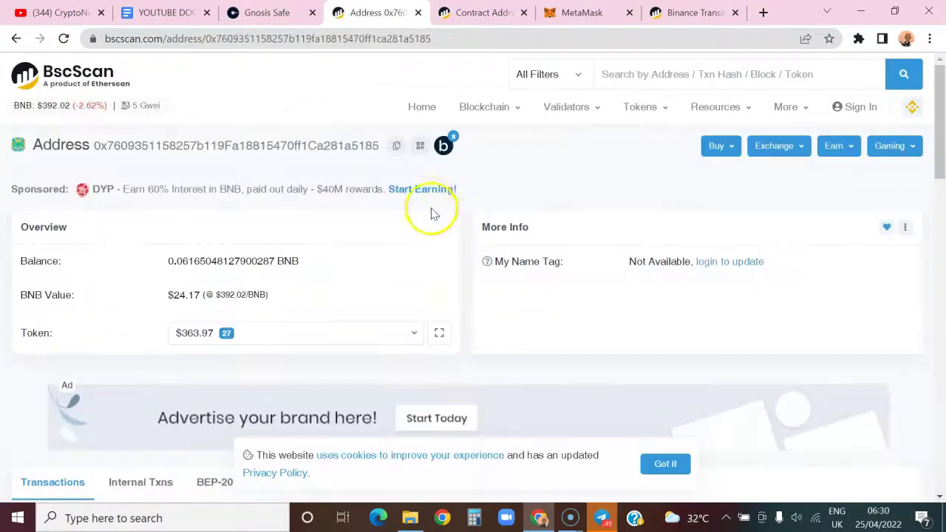
left_click(289, 15)
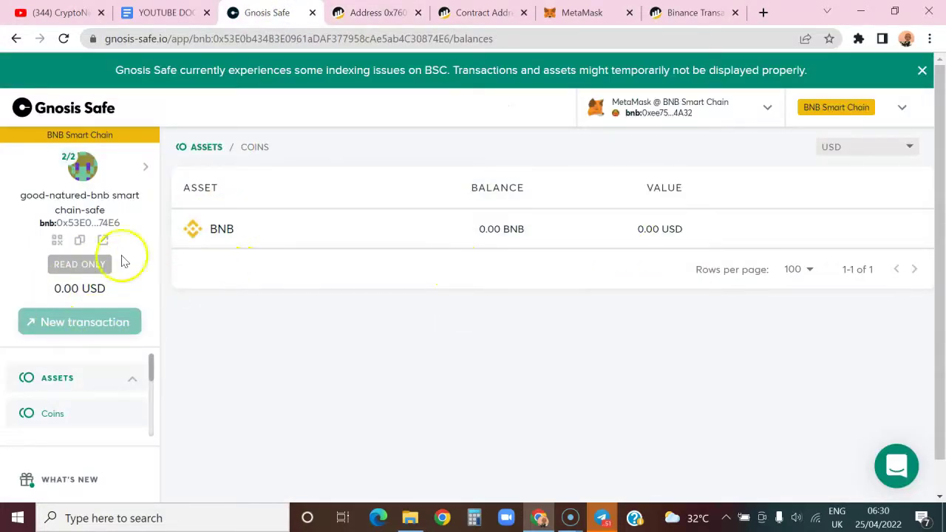
left_click(145, 166)
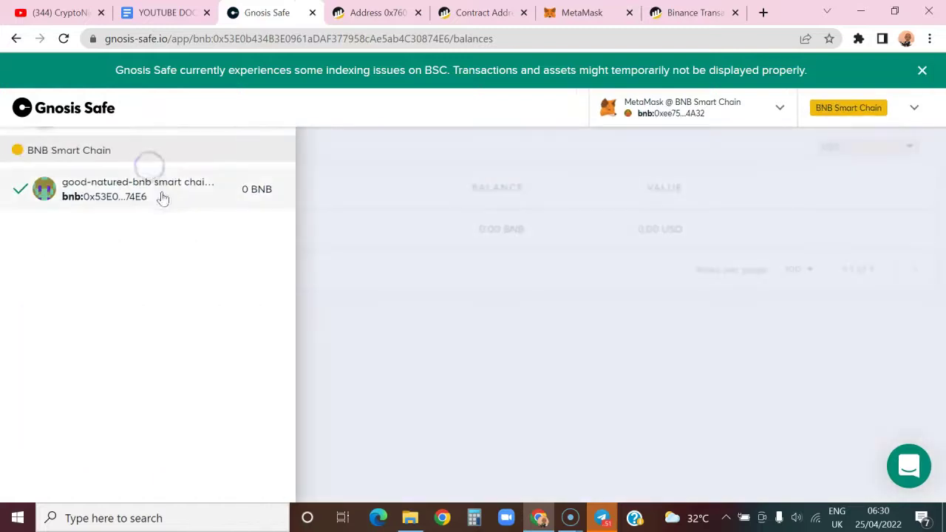
left_click(152, 195)
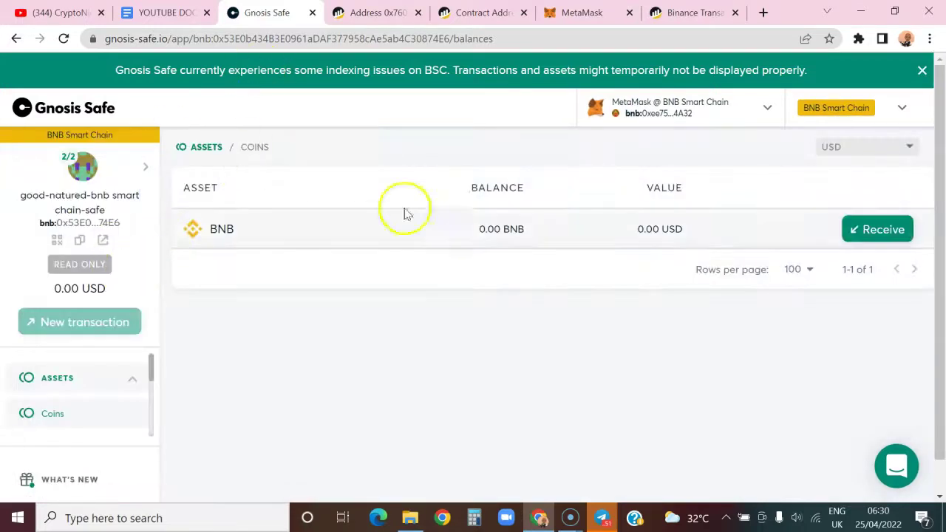
left_click(869, 232)
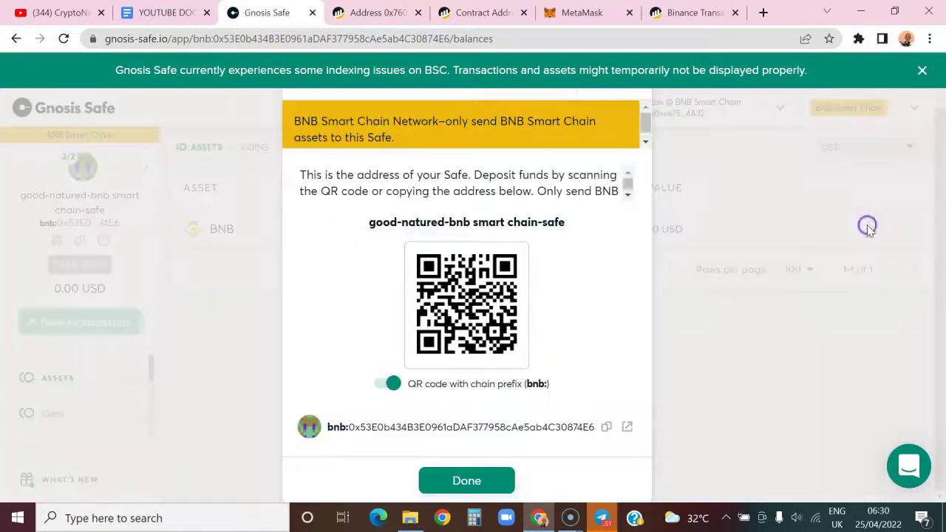
Fill a Send max BNB transfer to the pasted Account 1 address, then view the Safe on BscScan.
left_click(501, 482)
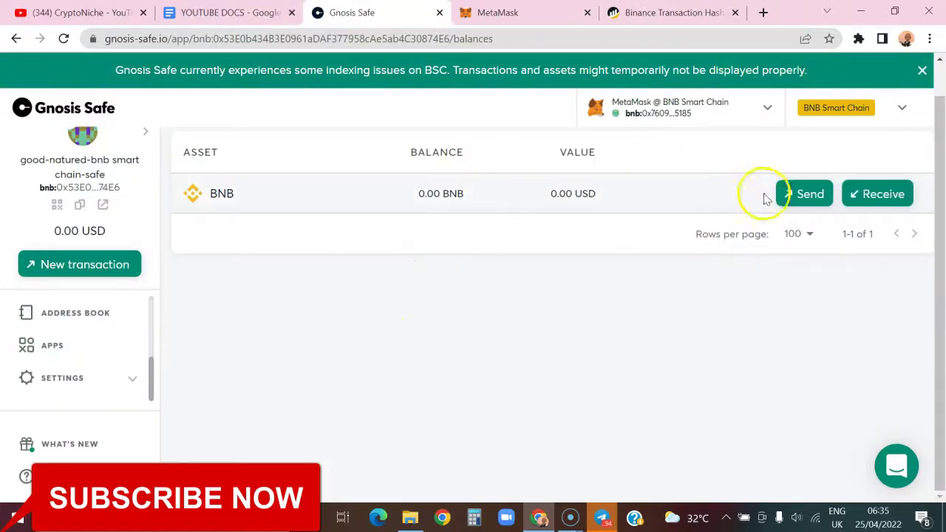
left_click(804, 196)
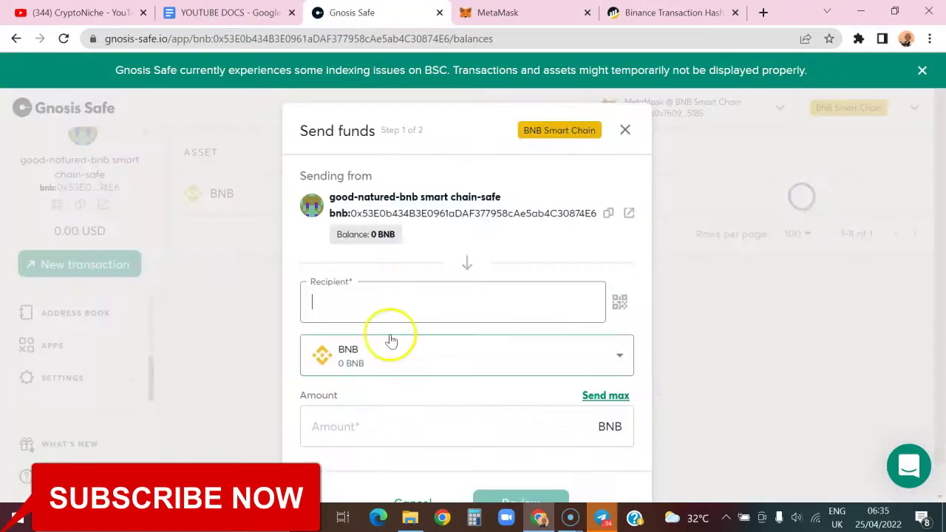
key("ctrl+v")
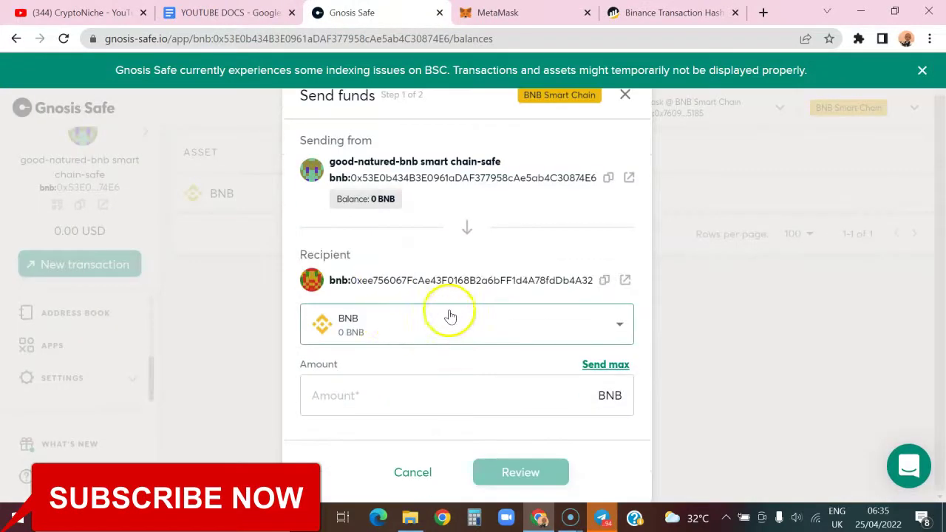
left_click(603, 365)
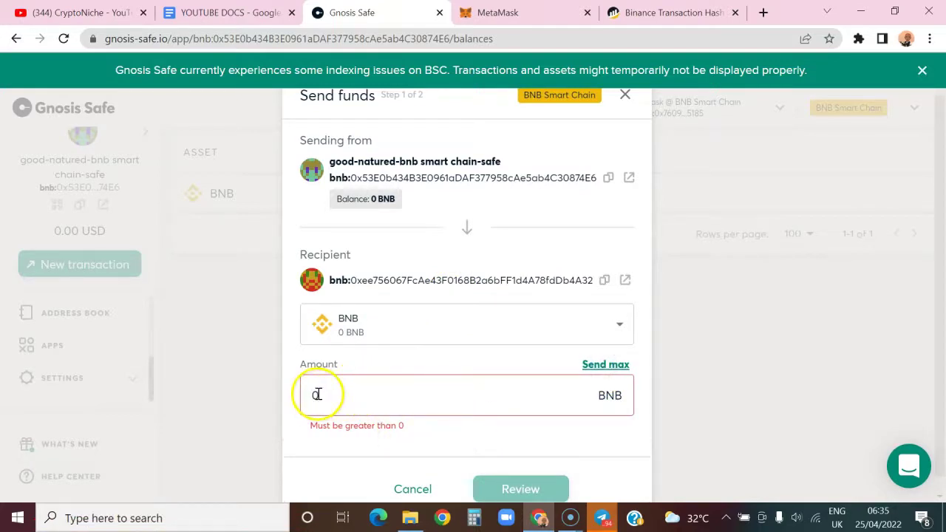
scroll(406, 391, "up", 1)
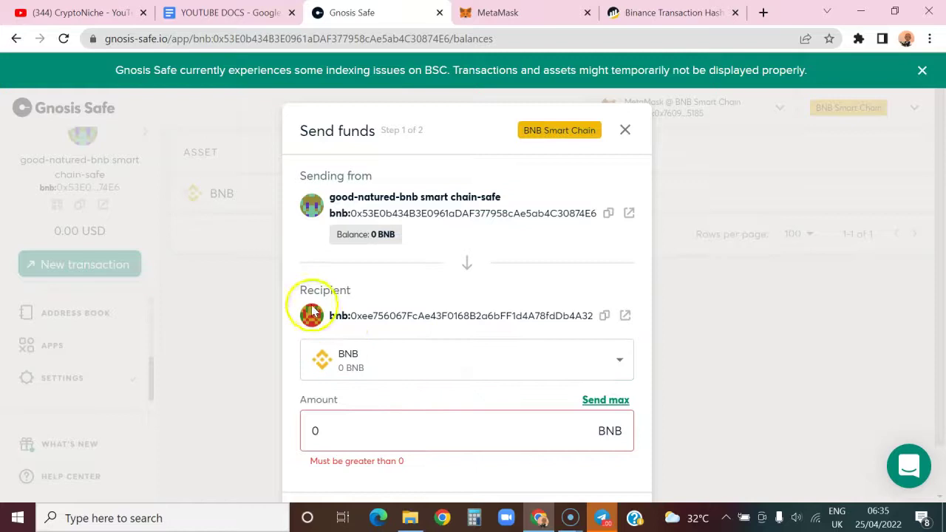
left_click(629, 213)
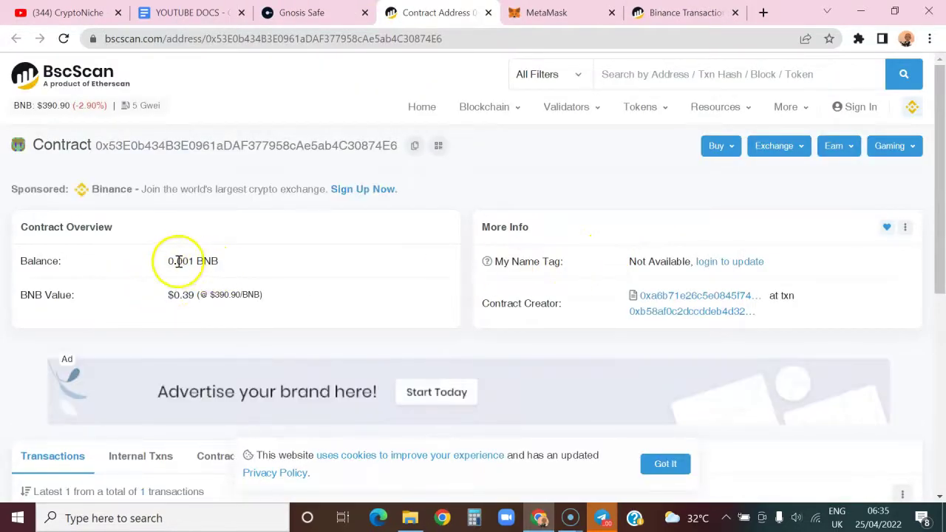
Dismiss the BSC indexing banner and cancel the Send funds form, back on the assets page.
left_click(300, 13)
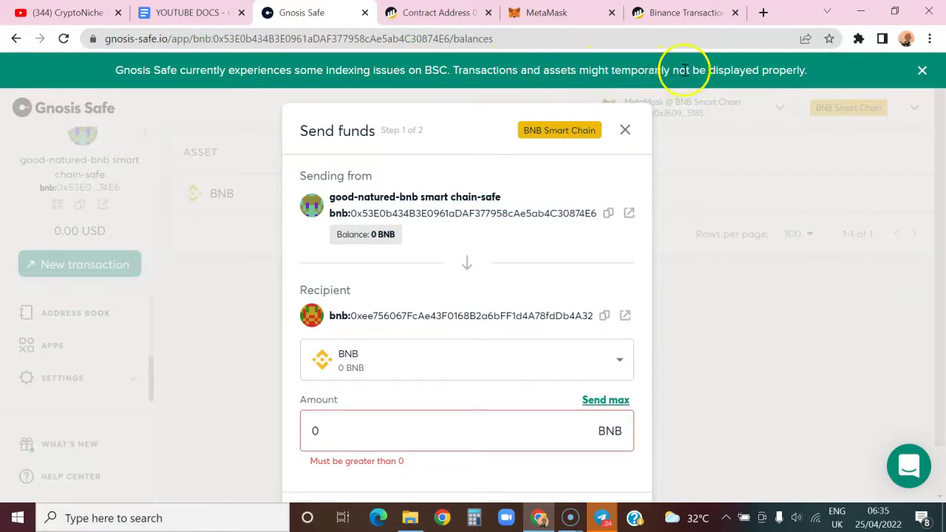
left_click(922, 71)
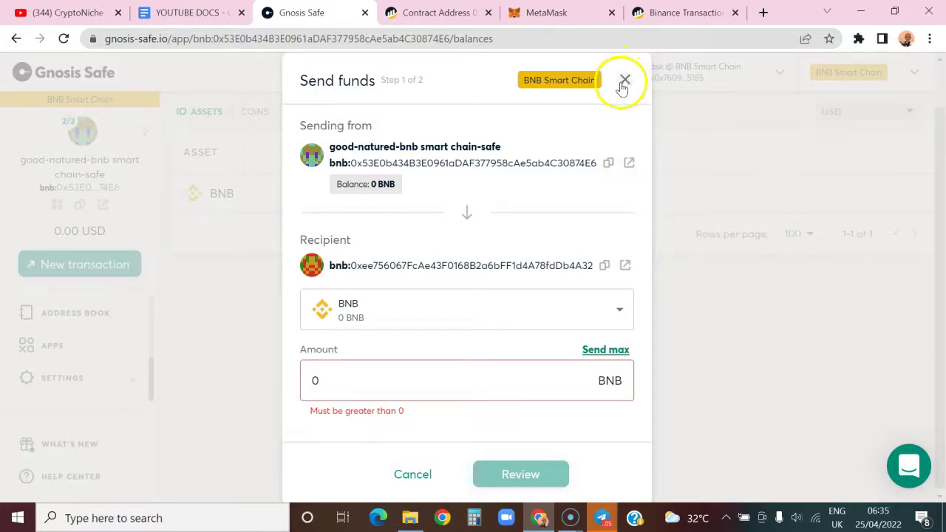
scroll(516, 246, "up", 1)
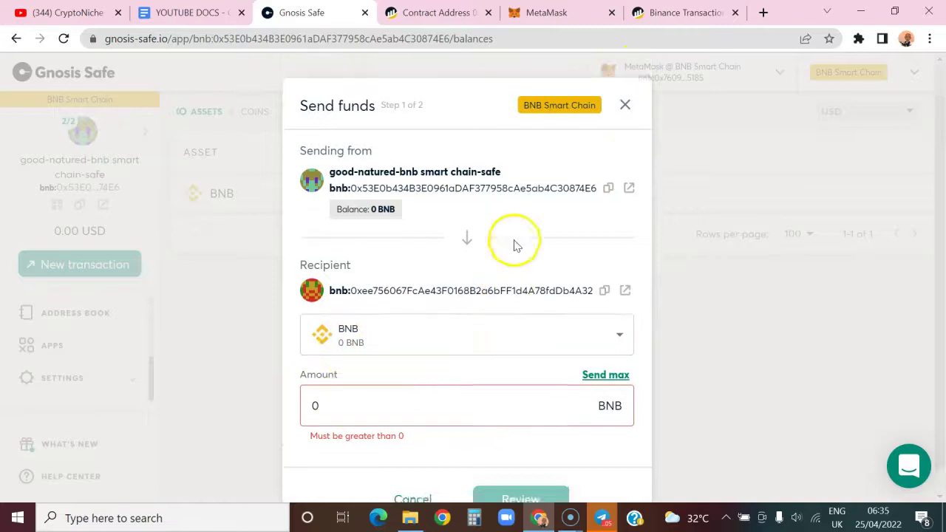
left_click(624, 129)
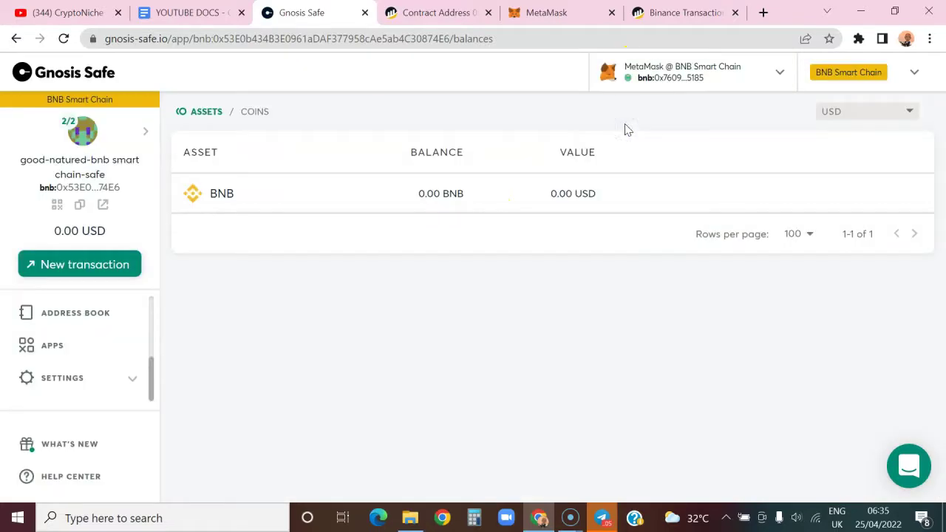